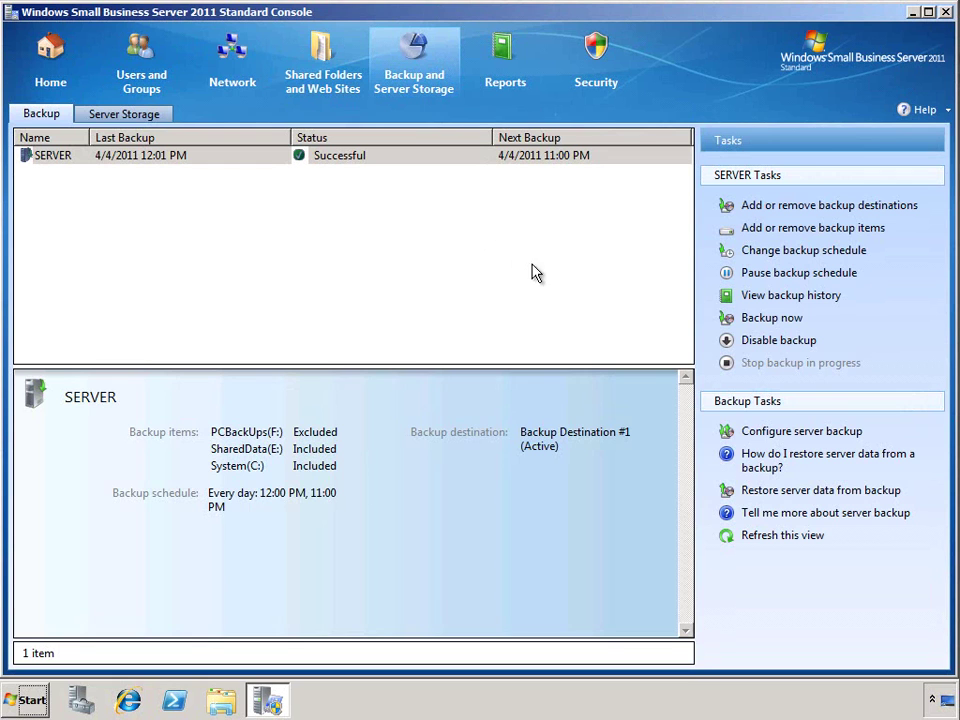
Step: Start the server backup configuration, keeping Disk 1 as destination with the same label and drive selection
{"action": "left_click", "coordinate": [778, 438]}
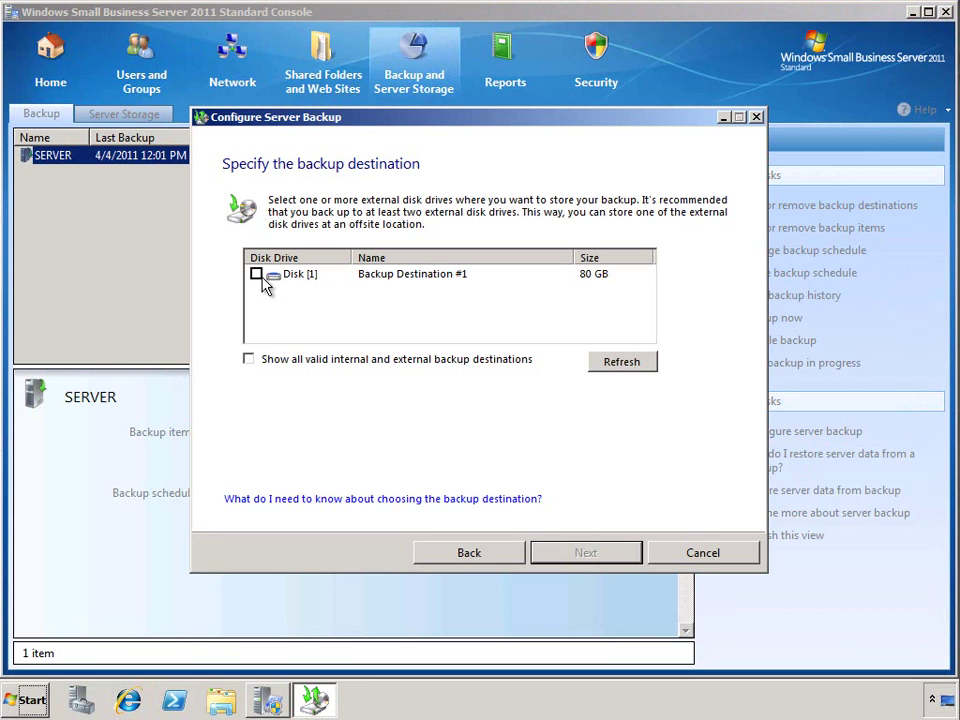
{"action": "left_click", "coordinate": [257, 274]}
{"action": "left_click", "coordinate": [560, 551]}
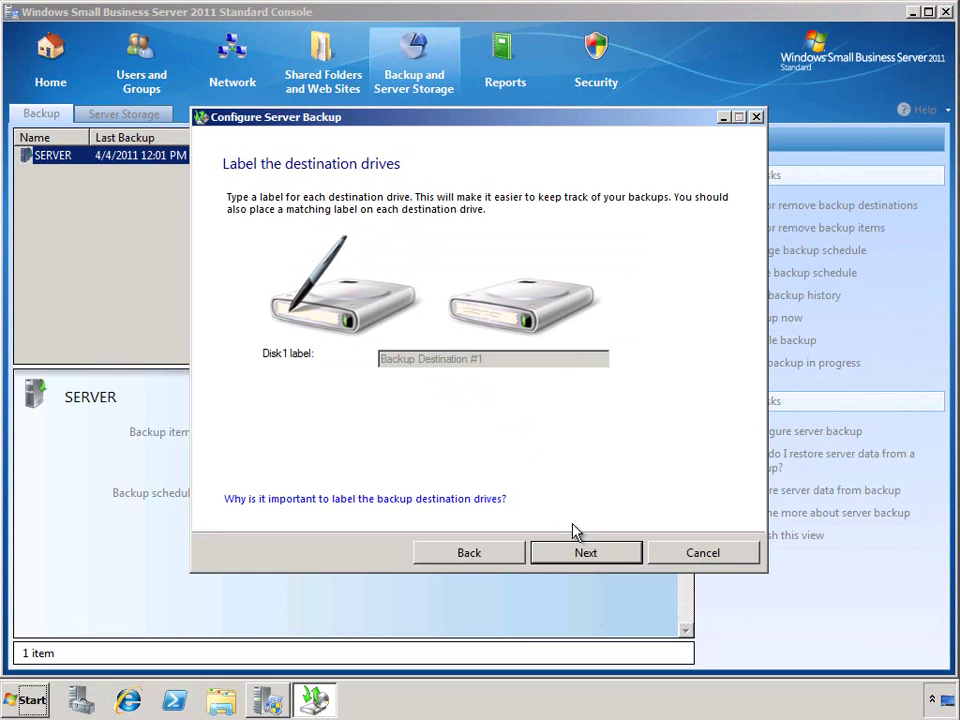
{"action": "left_click", "coordinate": [586, 554]}
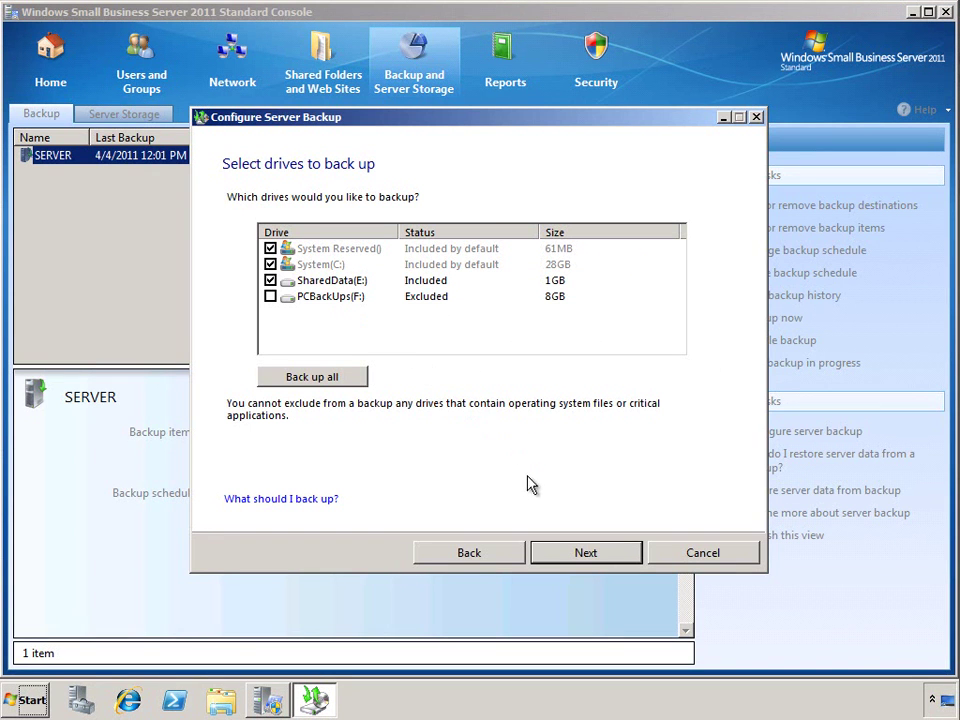
{"action": "left_click", "coordinate": [580, 554]}
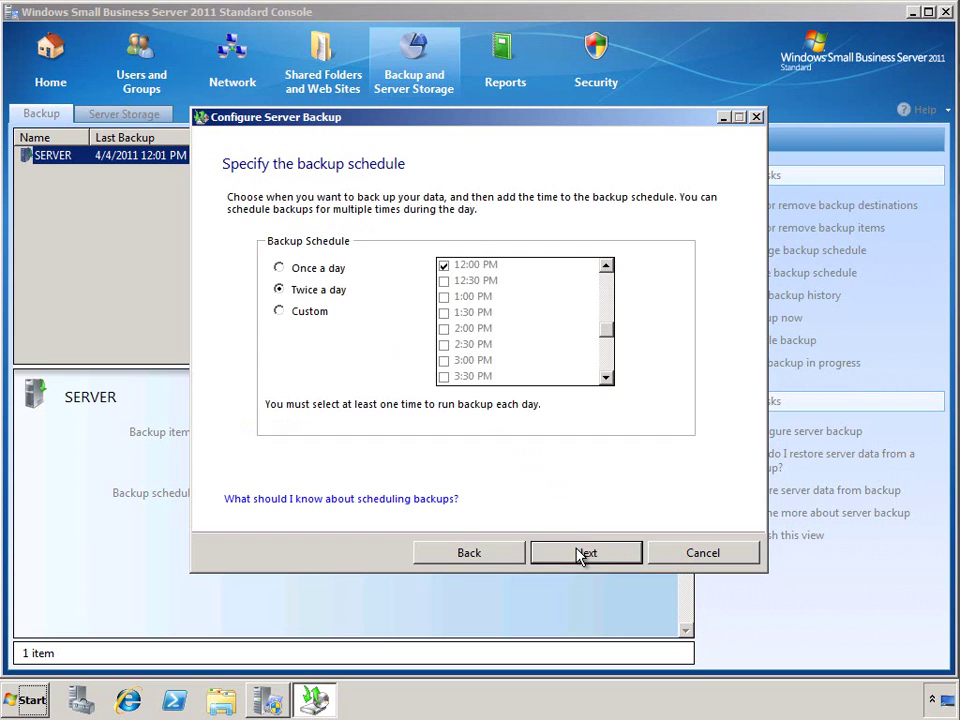
Step: Keep the twice-a-day backup schedule and apply the server backup configuration
{"action": "left_click", "coordinate": [280, 312]}
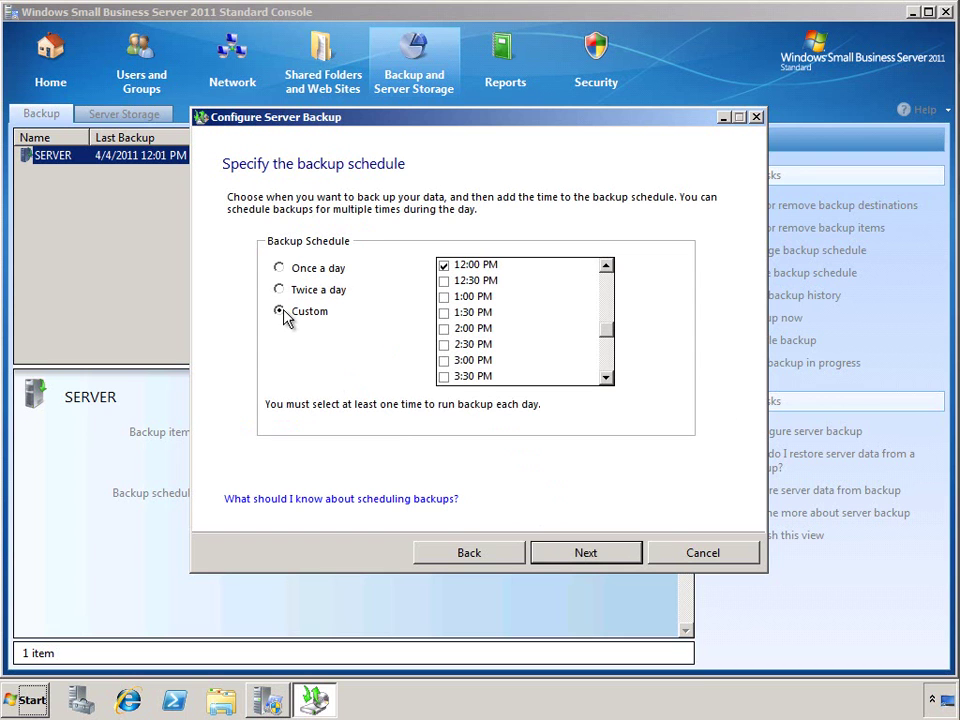
{"action": "left_click", "coordinate": [279, 290]}
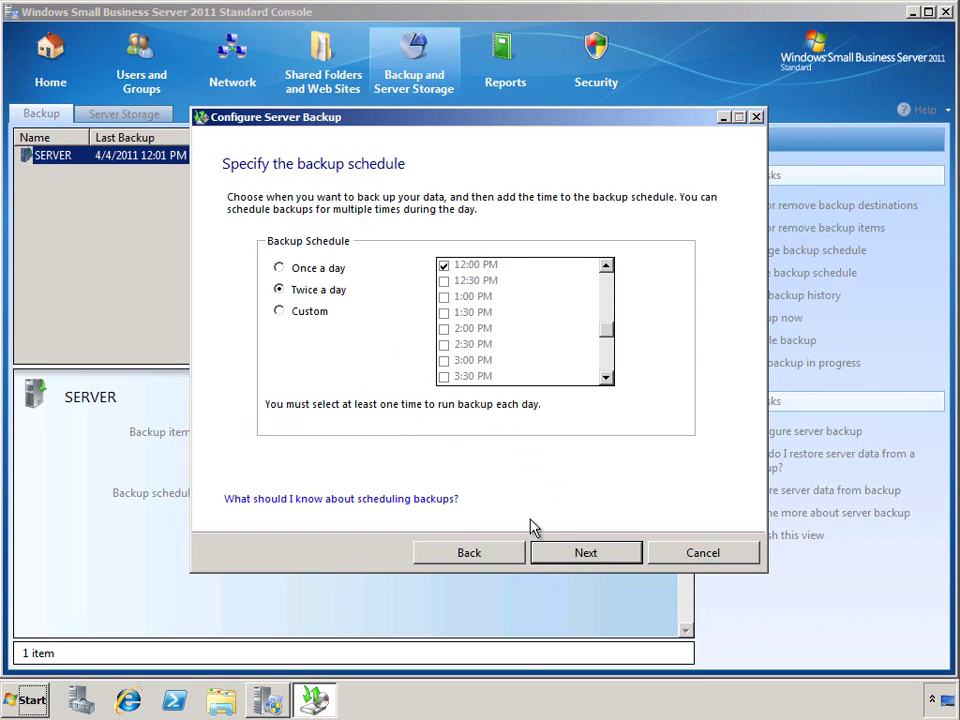
{"action": "left_click", "coordinate": [554, 554]}
{"action": "left_click", "coordinate": [556, 555]}
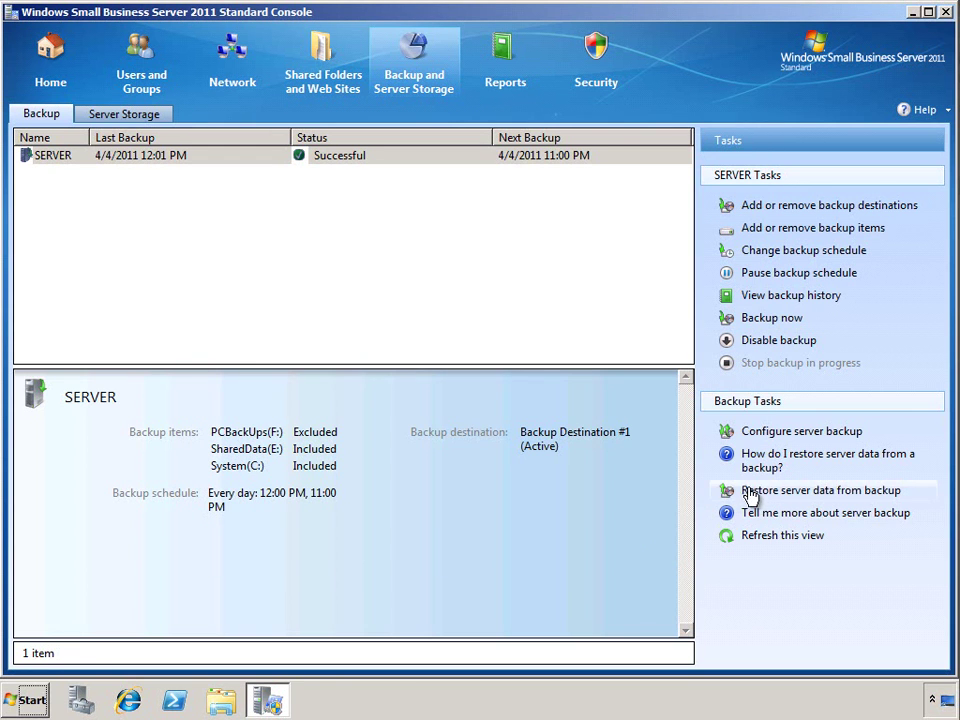
{"action": "left_click", "coordinate": [755, 492]}
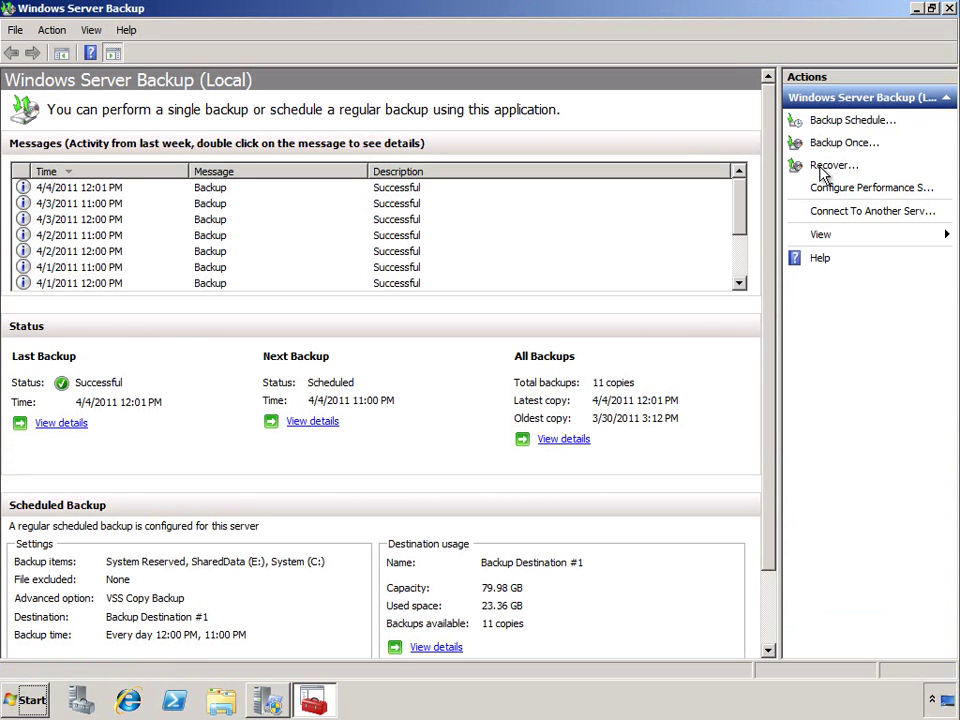
Step: Choose the 4/1/2011 12:00 PM backup in the Recovery wizard
{"action": "left_click", "coordinate": [830, 166]}
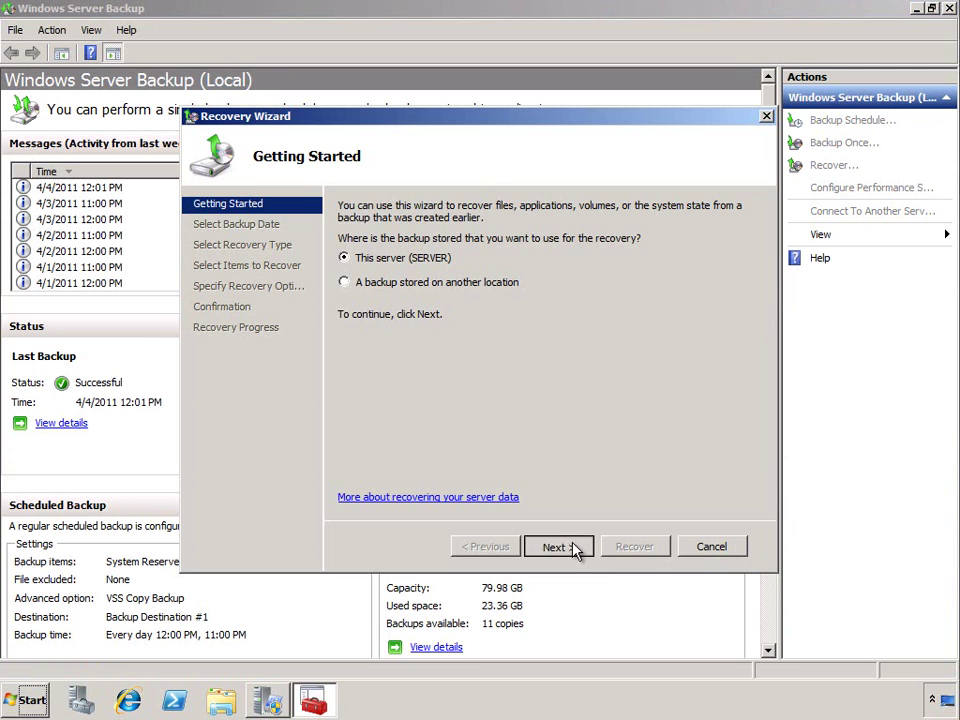
{"action": "left_click", "coordinate": [557, 546]}
{"action": "left_click", "coordinate": [481, 364]}
{"action": "left_click", "coordinate": [679, 337]}
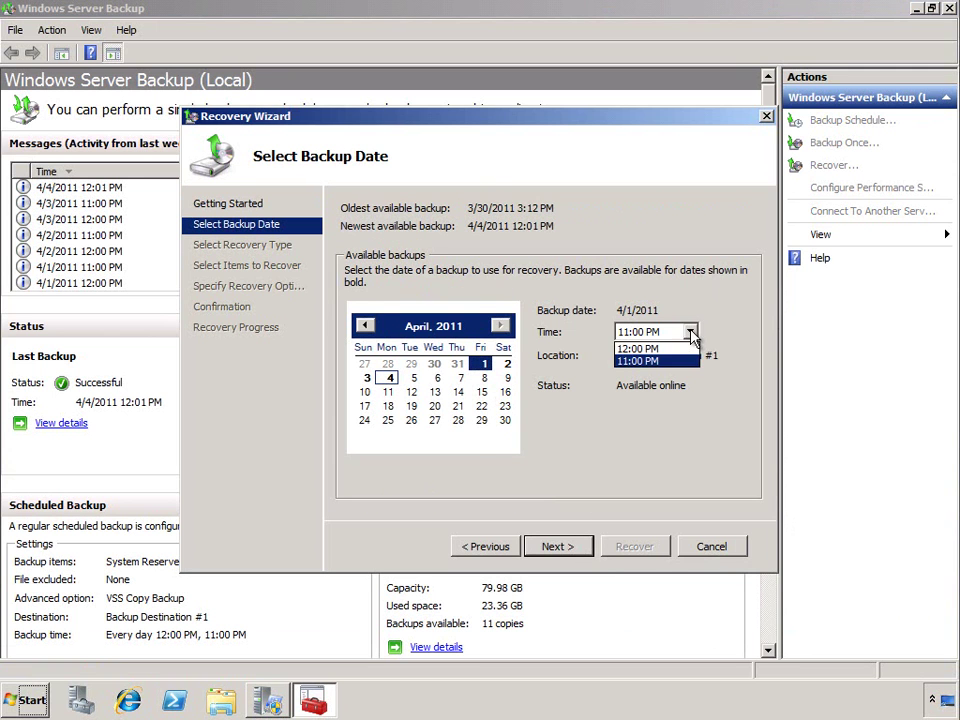
{"action": "left_click", "coordinate": [681, 348]}
{"action": "left_click", "coordinate": [557, 546]}
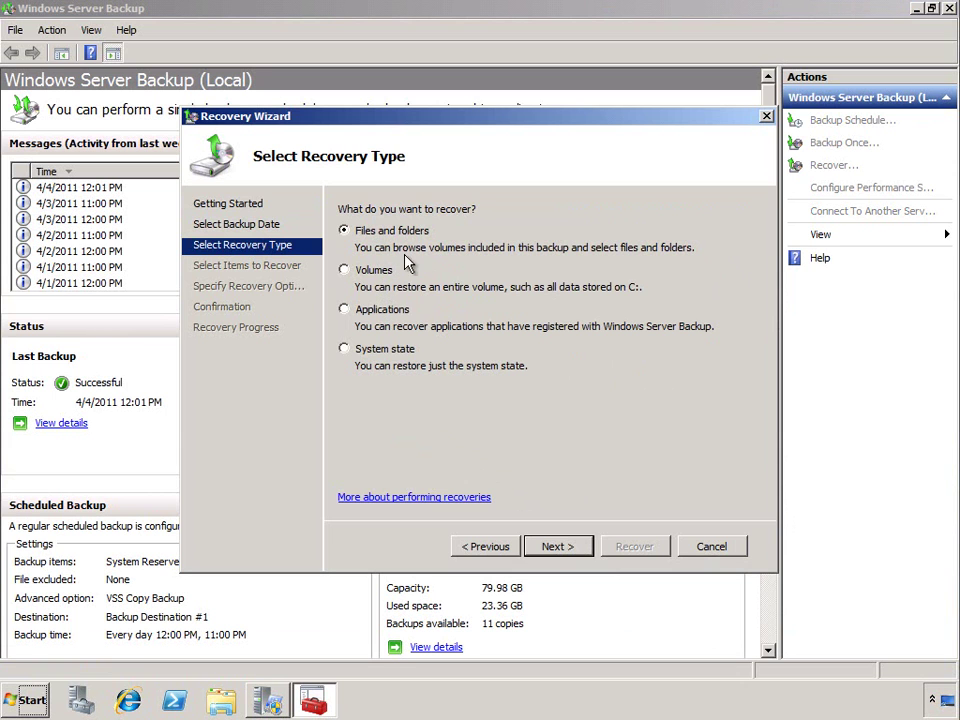
Step: Recover the E:\Reports sales files to their original location, creating copies
{"action": "left_click", "coordinate": [553, 546]}
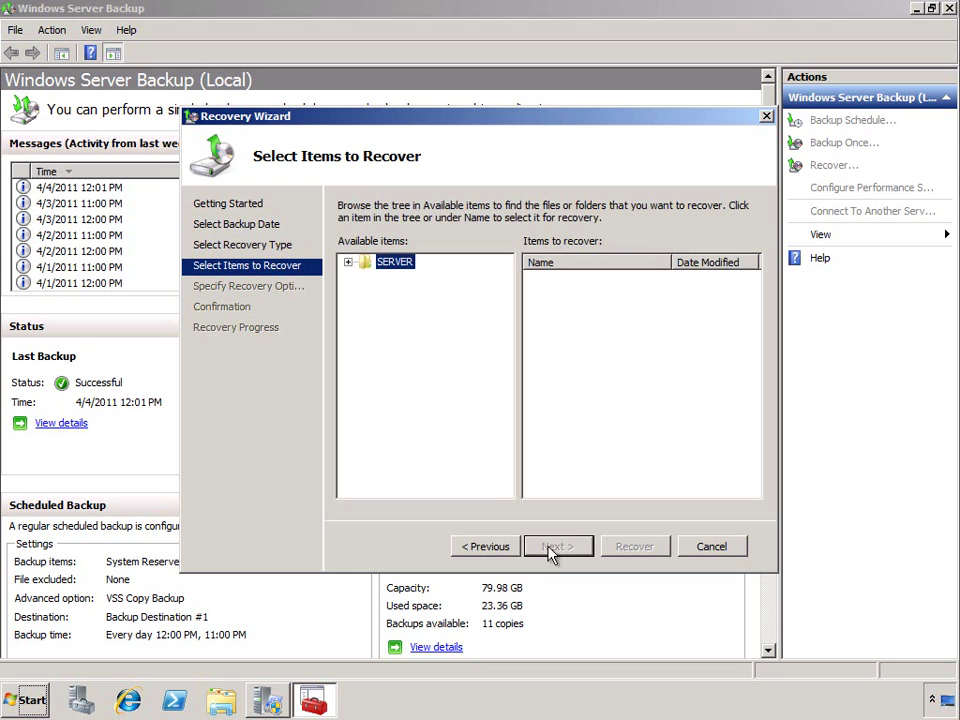
{"action": "left_click", "coordinate": [347, 262]}
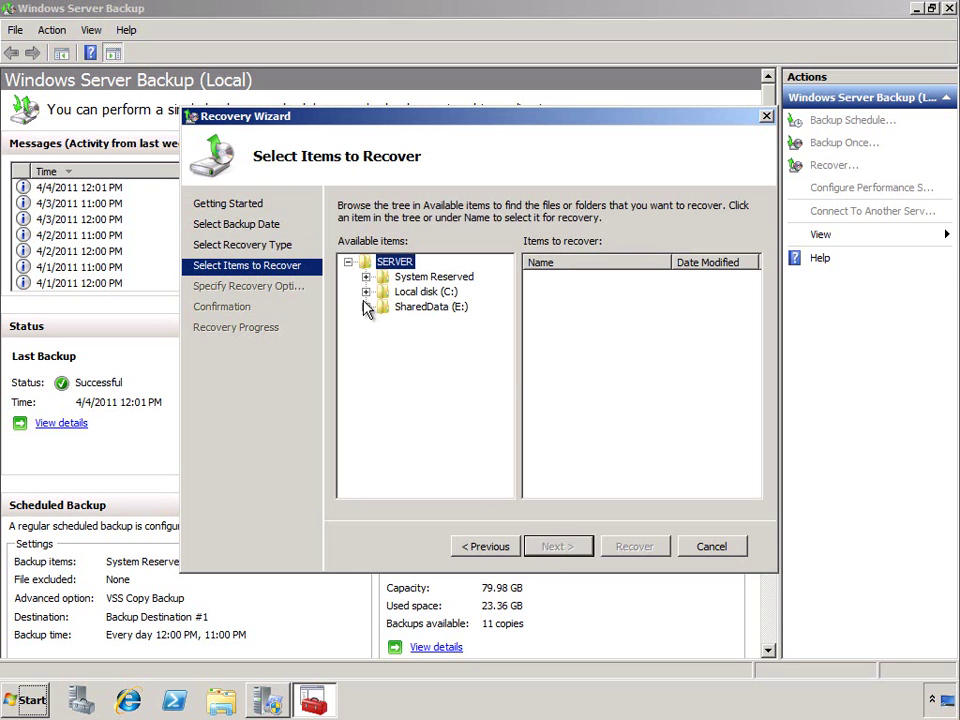
{"action": "left_click", "coordinate": [366, 307]}
{"action": "left_click", "coordinate": [425, 355]}
{"action": "left_click", "coordinate": [553, 545]}
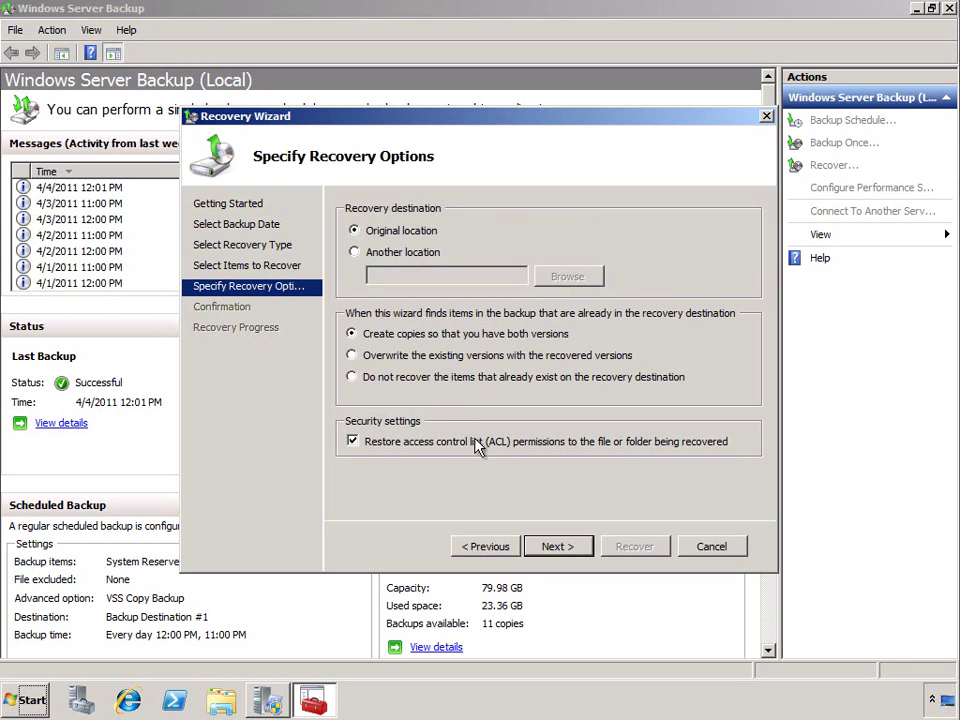
{"action": "left_click", "coordinate": [549, 547]}
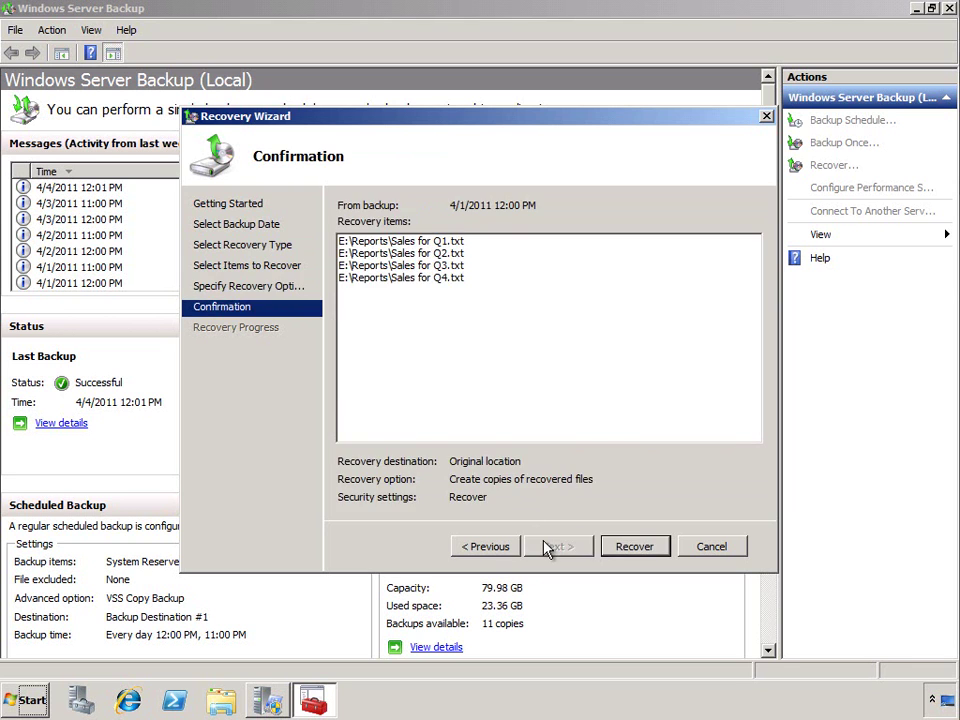
{"action": "left_click", "coordinate": [617, 551]}
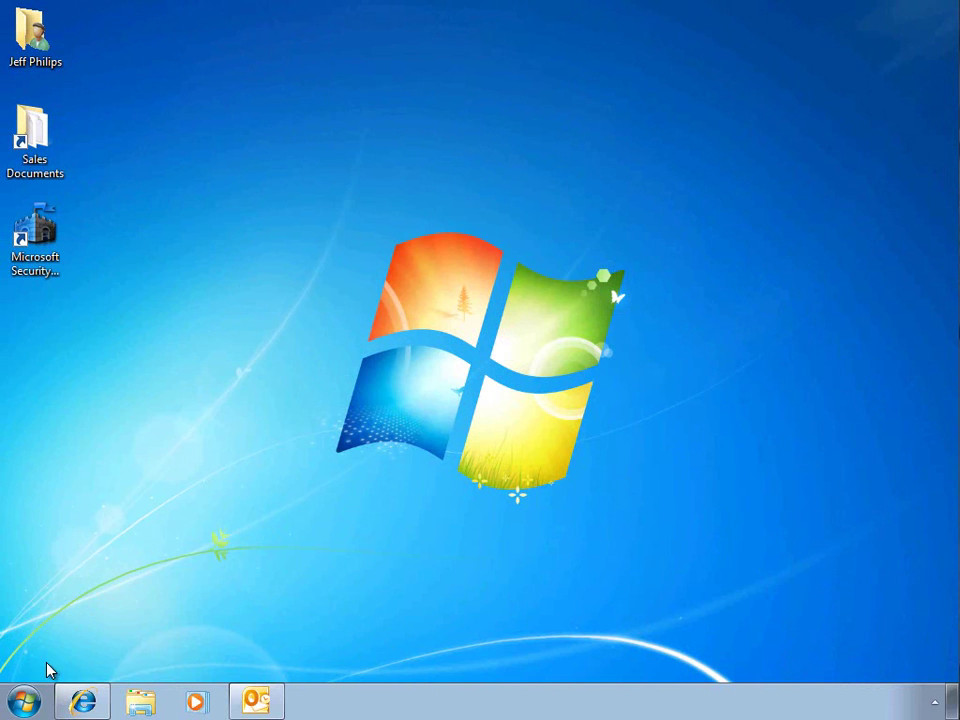
Step: In Control Panel backup settings, set the network backup location to \\server\PCBackups
{"action": "left_click", "coordinate": [24, 704]}
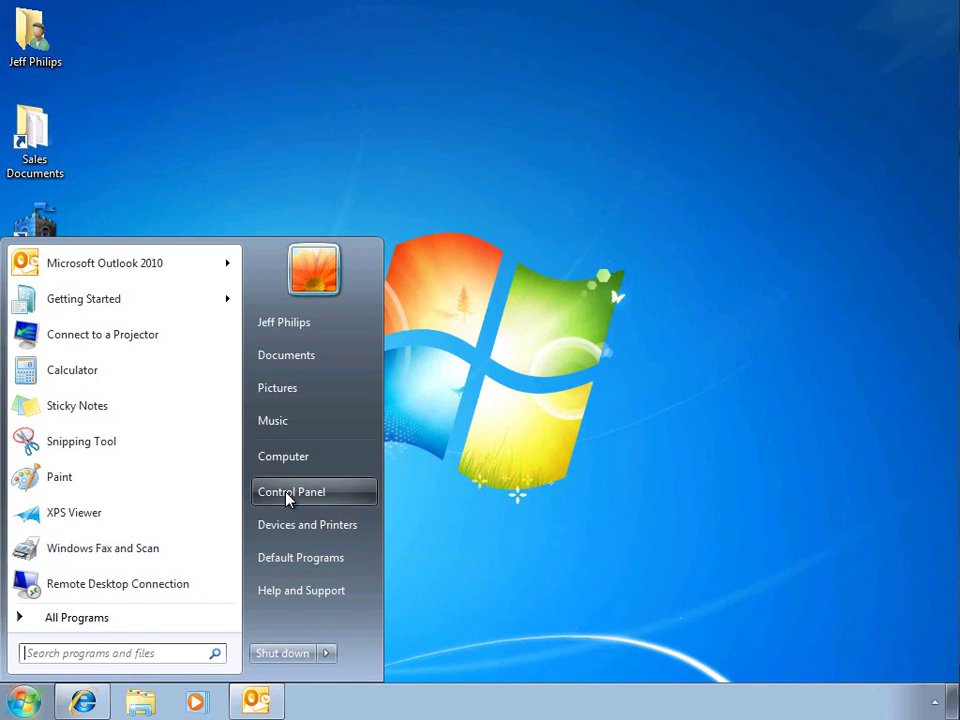
{"action": "left_click", "coordinate": [260, 495]}
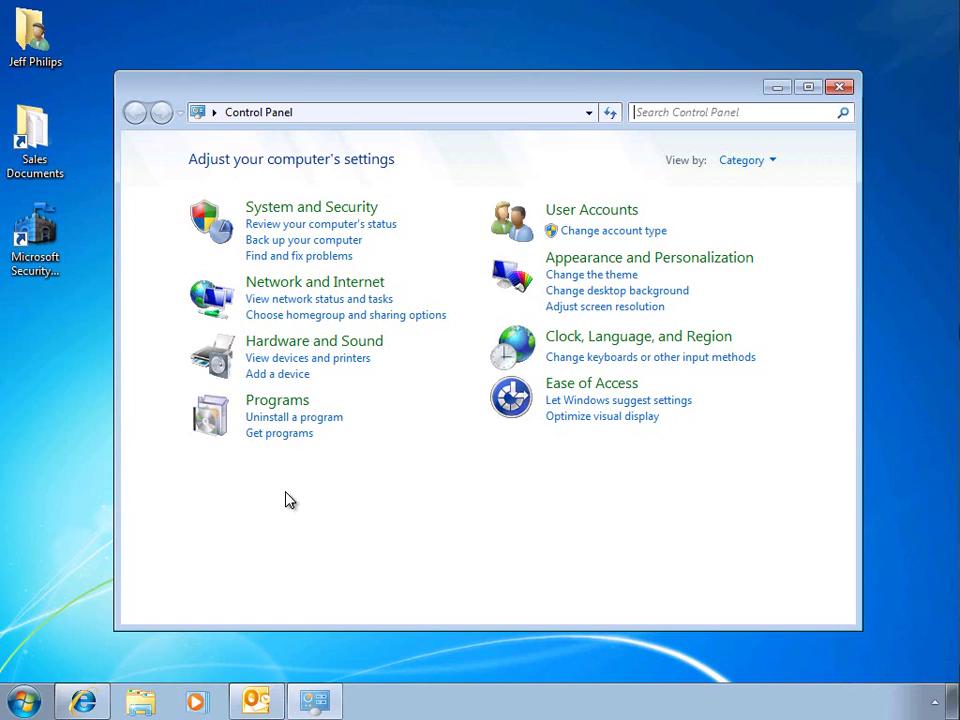
{"action": "left_click", "coordinate": [310, 241]}
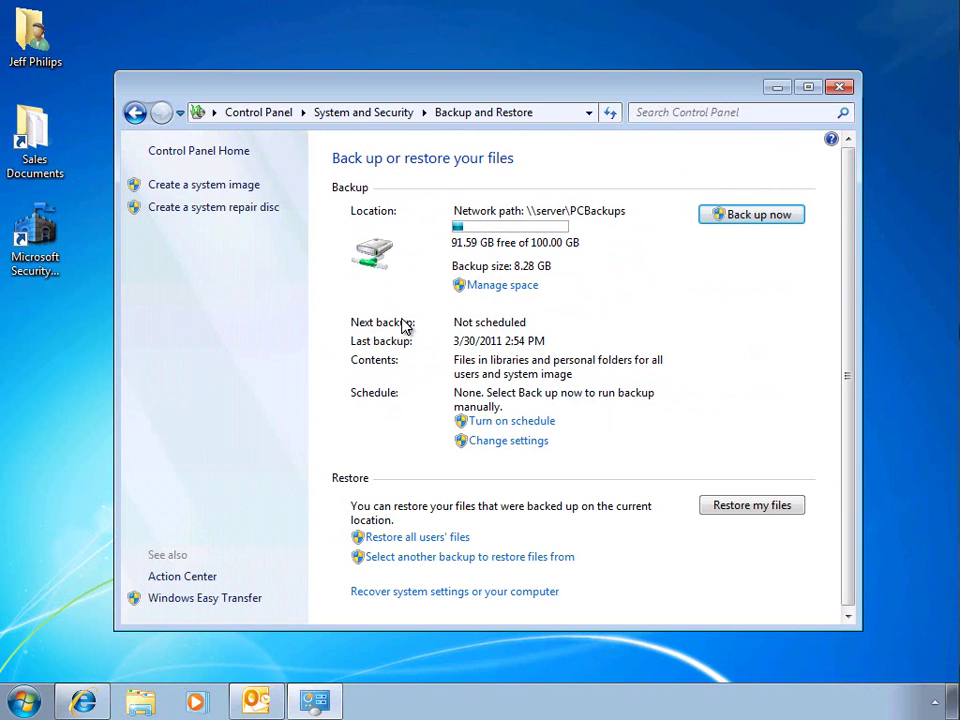
{"action": "left_click", "coordinate": [486, 441]}
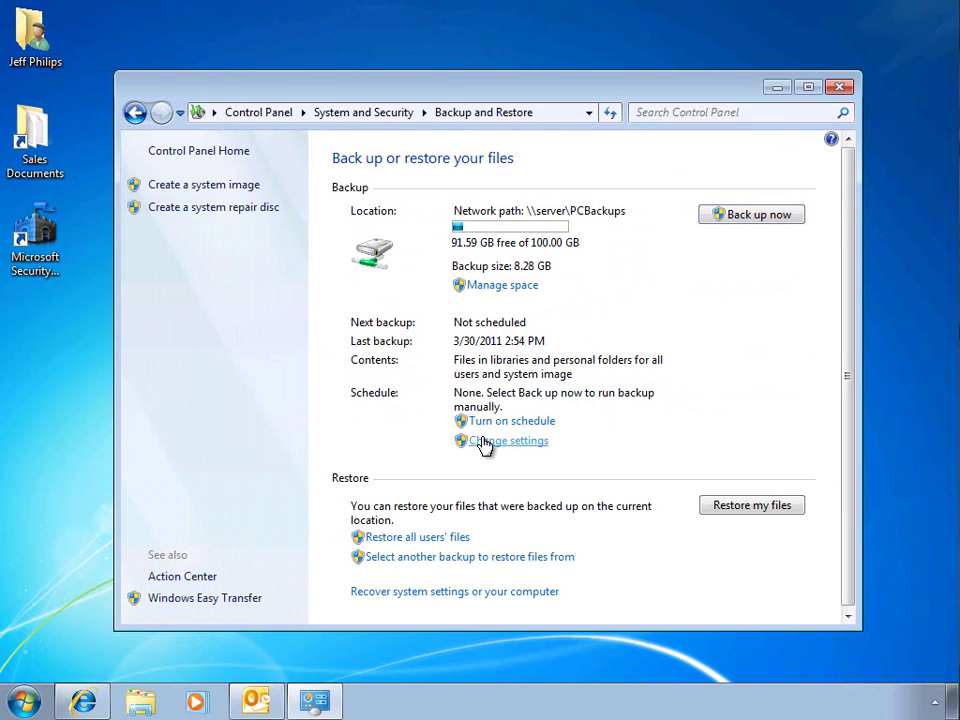
{"action": "left_click", "coordinate": [616, 448]}
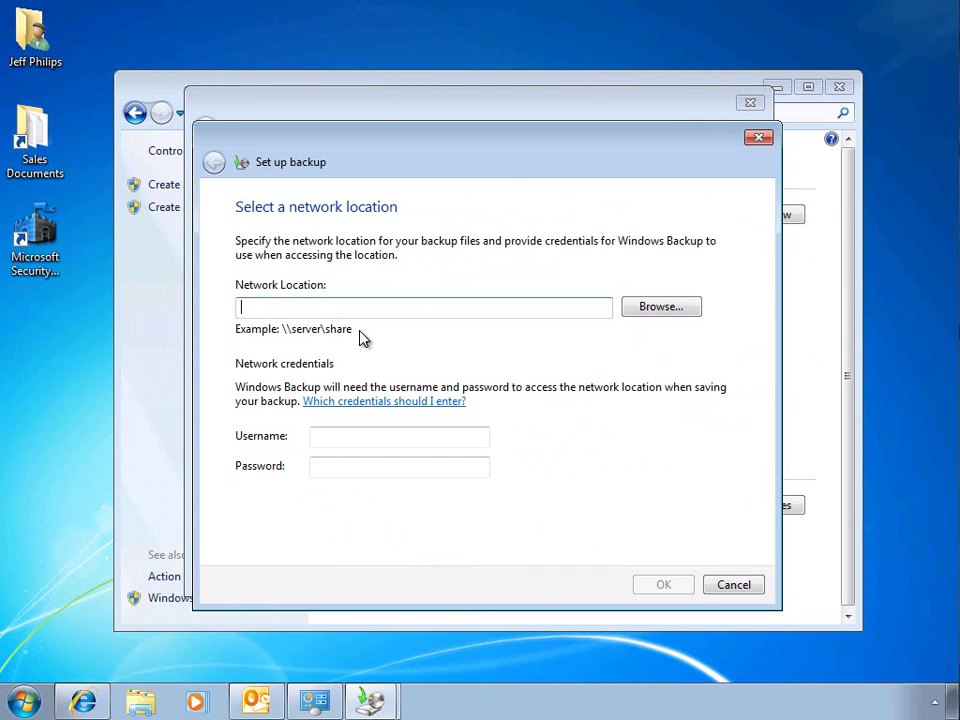
{"action": "type", "text": "\\server\\pc"}
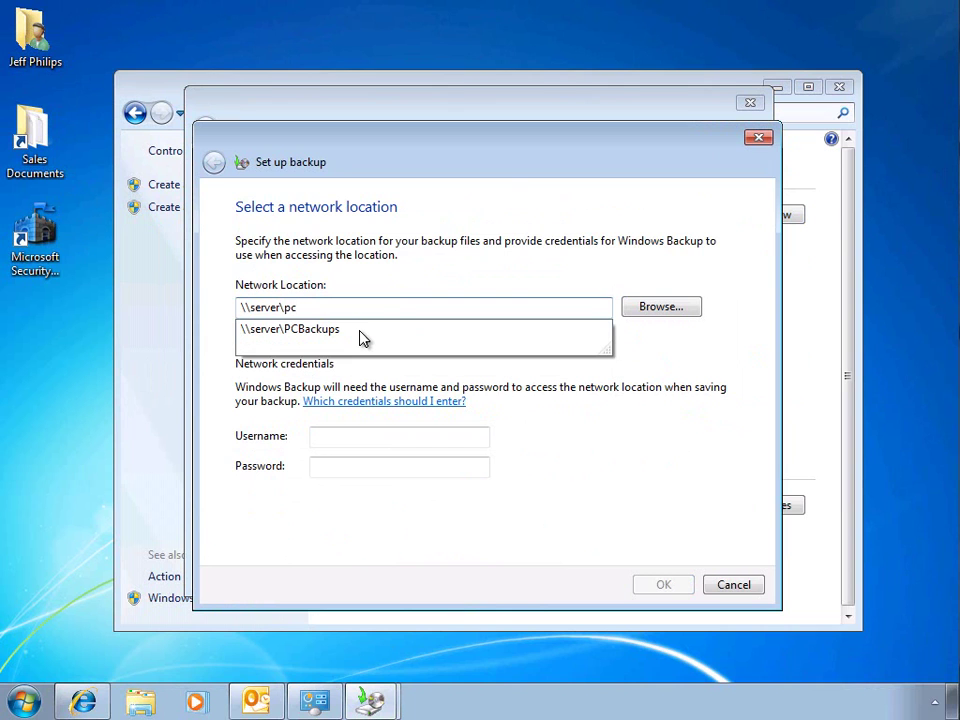
{"action": "key", "text": "Down"}
{"action": "key", "text": "Return"}
Step: Enter the network username and password and accept \\server\PCBackups as the destination
{"action": "left_click", "coordinate": [367, 437]}
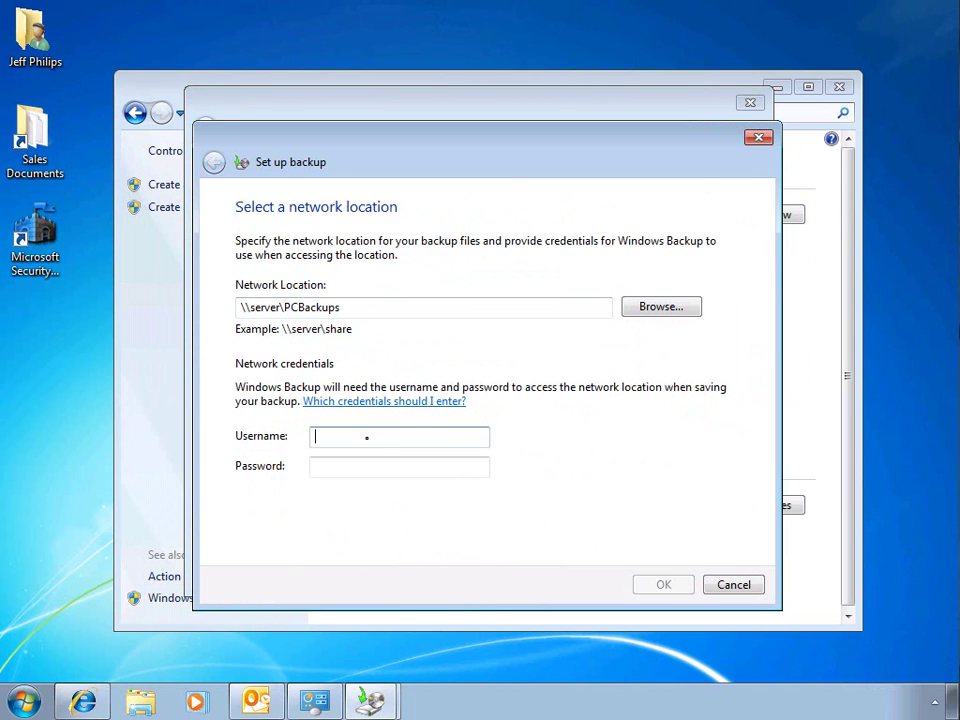
{"action": "type", "text": "jeffp"}
{"action": "key", "text": "Tab"}
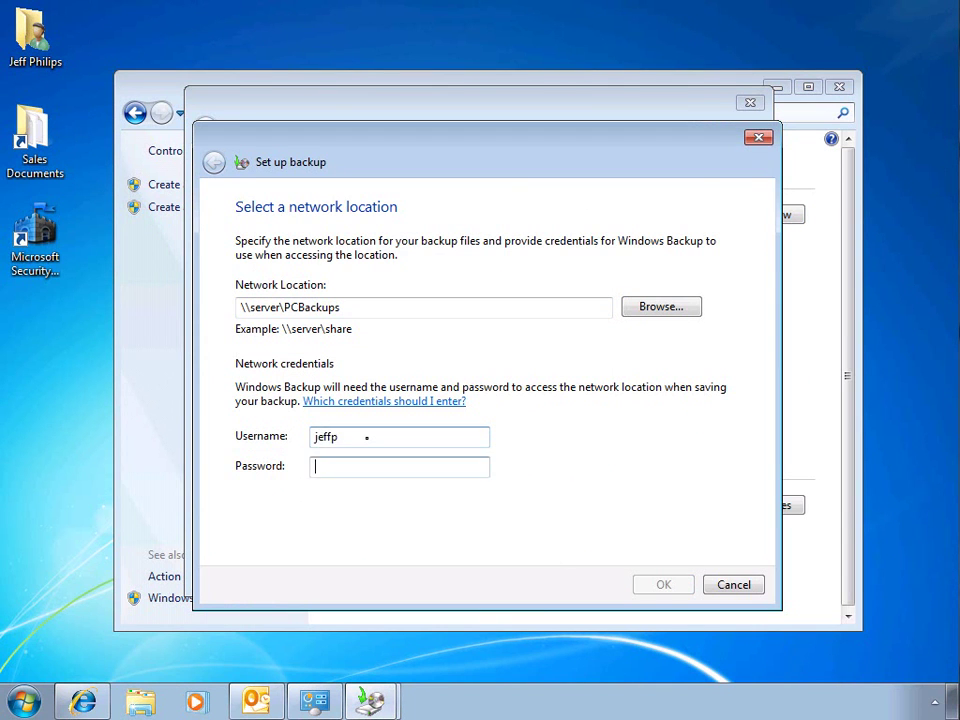
{"action": "type", "text": "••••"}
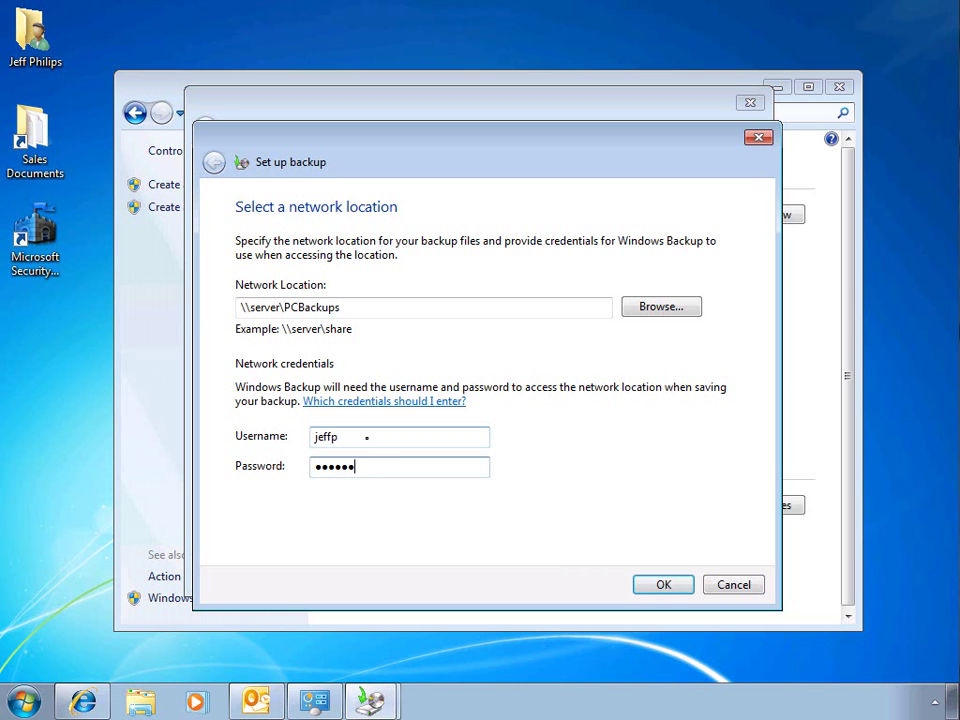
{"action": "key", "text": "Return"}
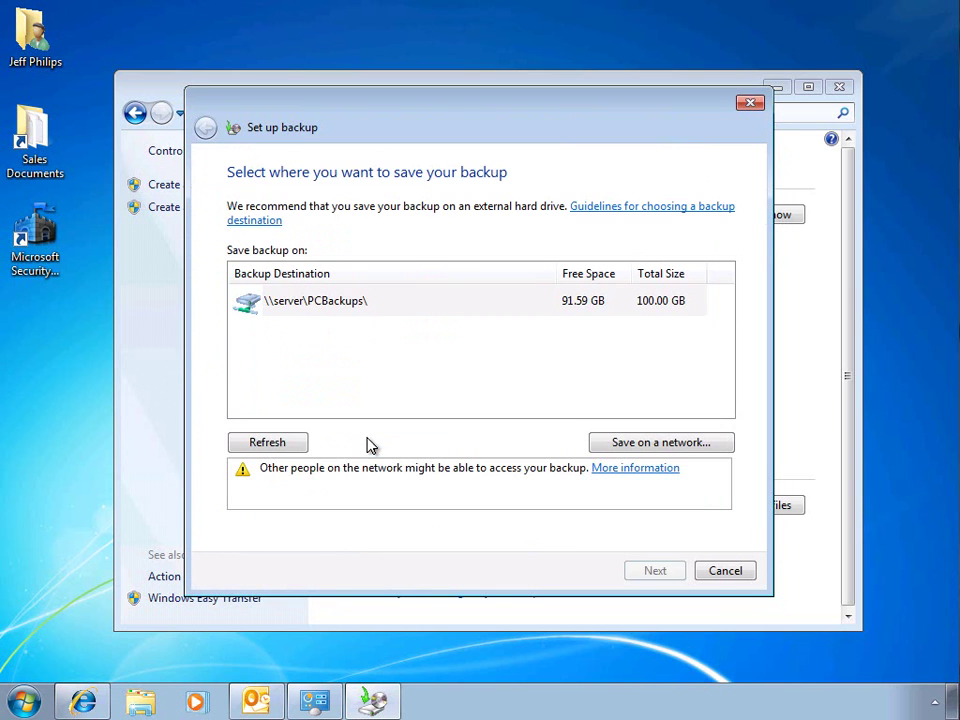
{"action": "left_click", "coordinate": [627, 570]}
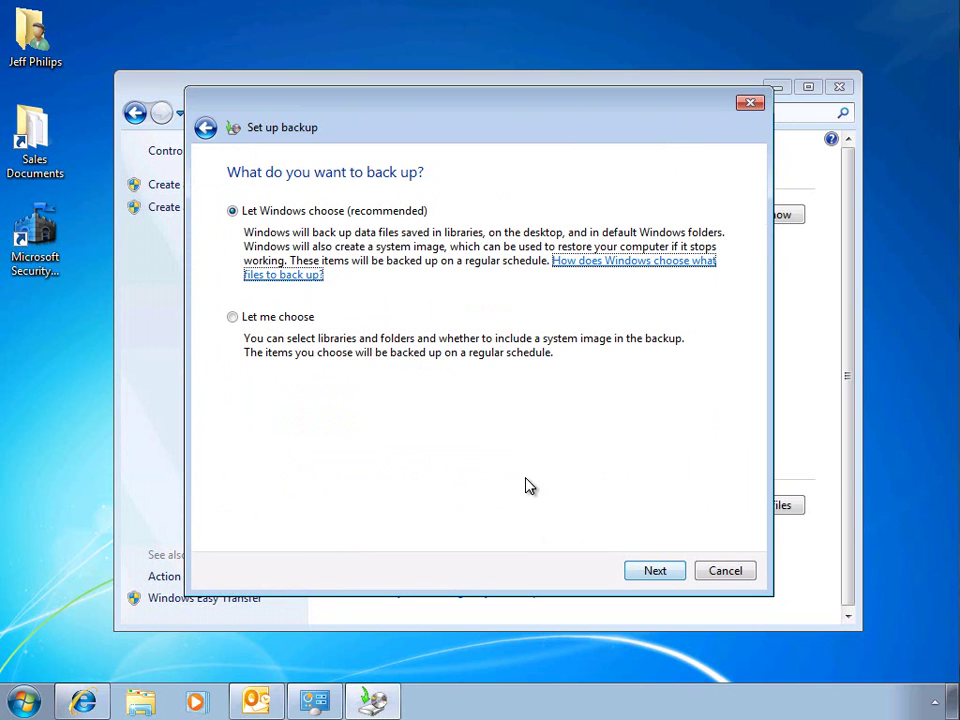
Step: Let Windows choose what to back up, schedule weekly on Sunday at 7:00 PM, and save
{"action": "left_click", "coordinate": [651, 575]}
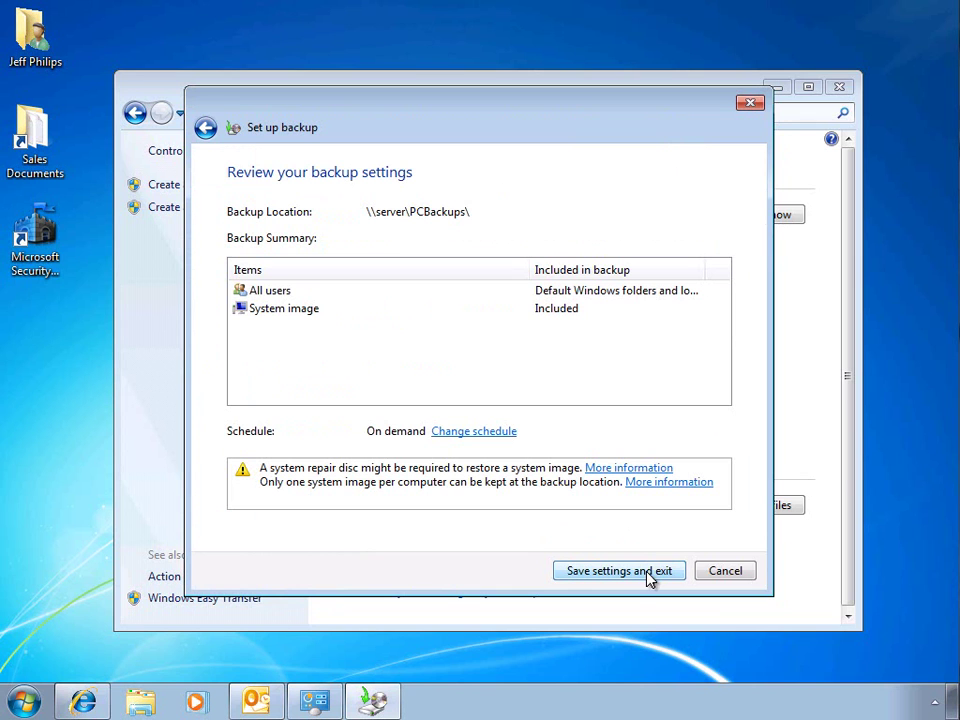
{"action": "left_click", "coordinate": [482, 436]}
{"action": "left_click", "coordinate": [329, 299]}
{"action": "left_click", "coordinate": [368, 331]}
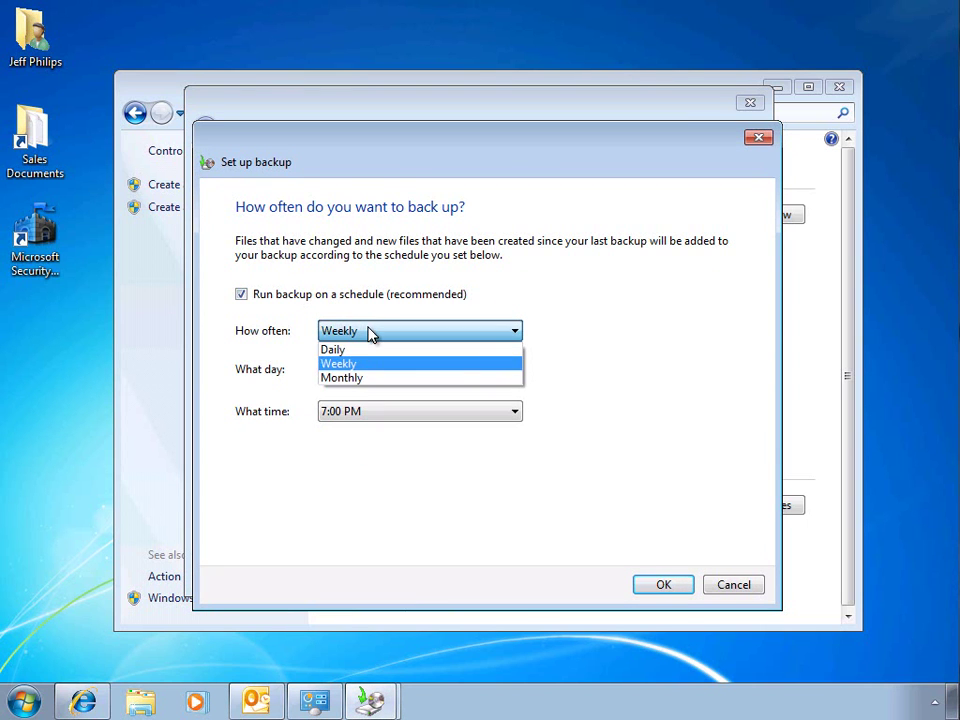
{"action": "left_click", "coordinate": [420, 363]}
{"action": "left_click", "coordinate": [662, 586]}
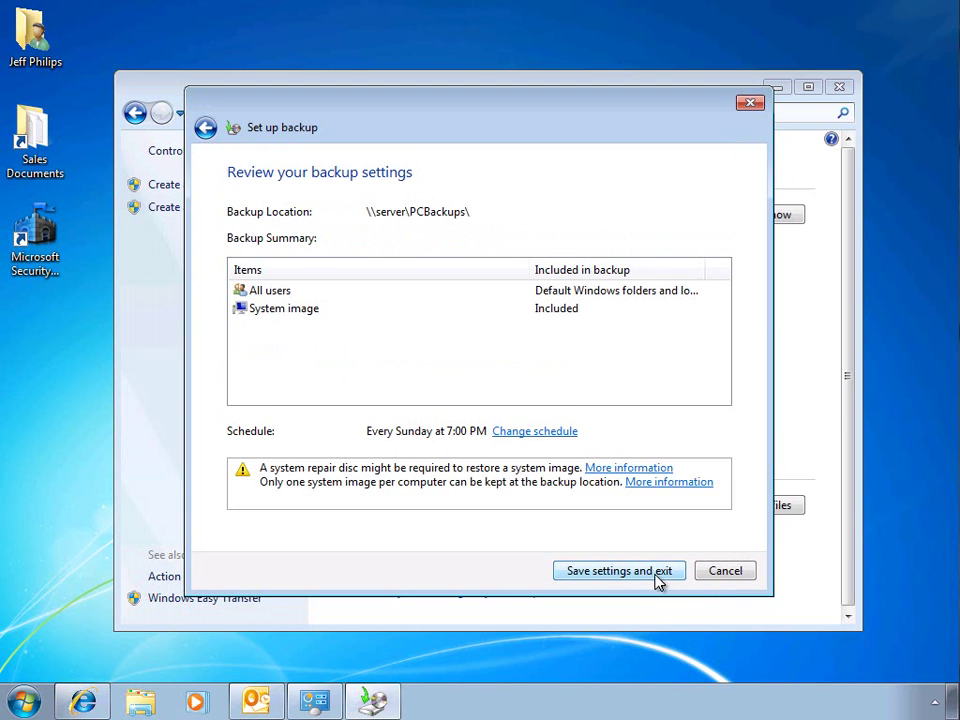
{"action": "left_click", "coordinate": [649, 571]}
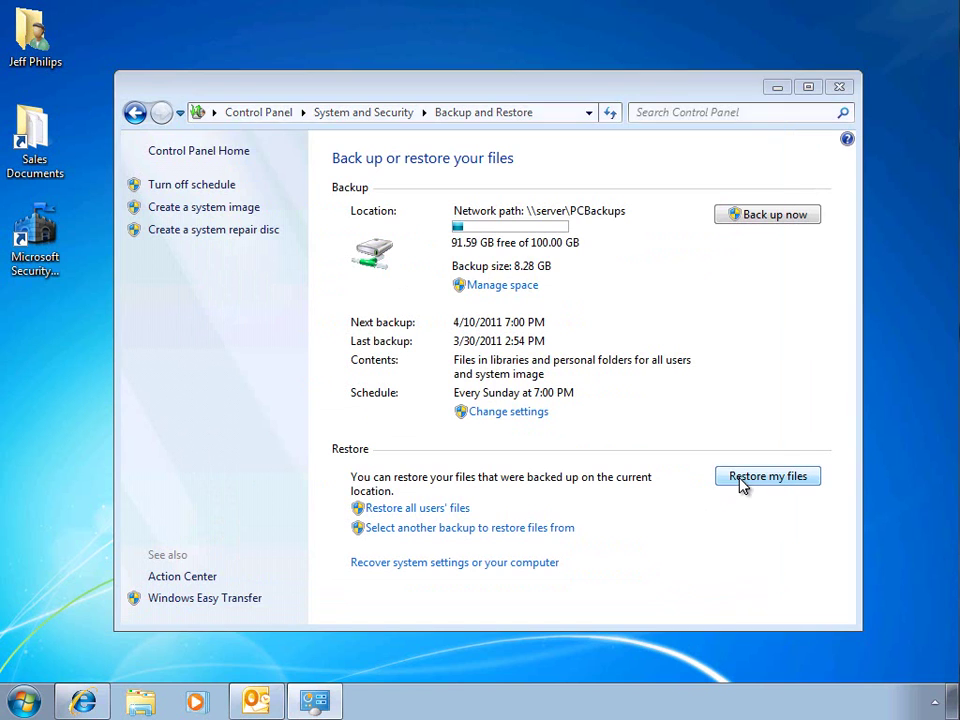
Step: Start Restore my files from the 3/30/2011 12:47 PM backup
{"action": "left_click", "coordinate": [742, 478]}
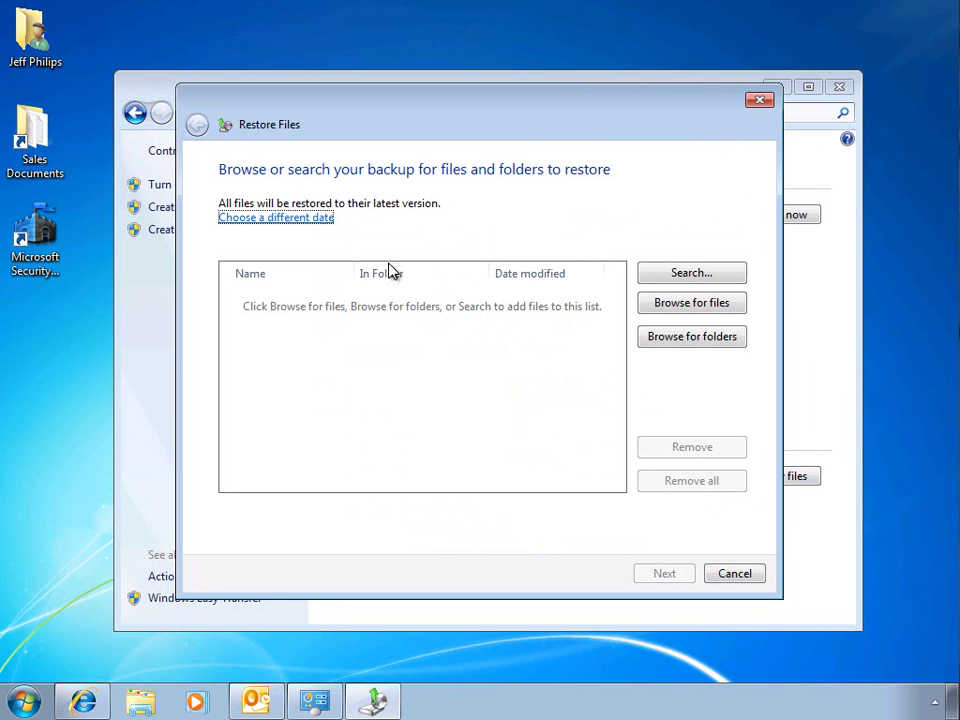
{"action": "left_click", "coordinate": [325, 229]}
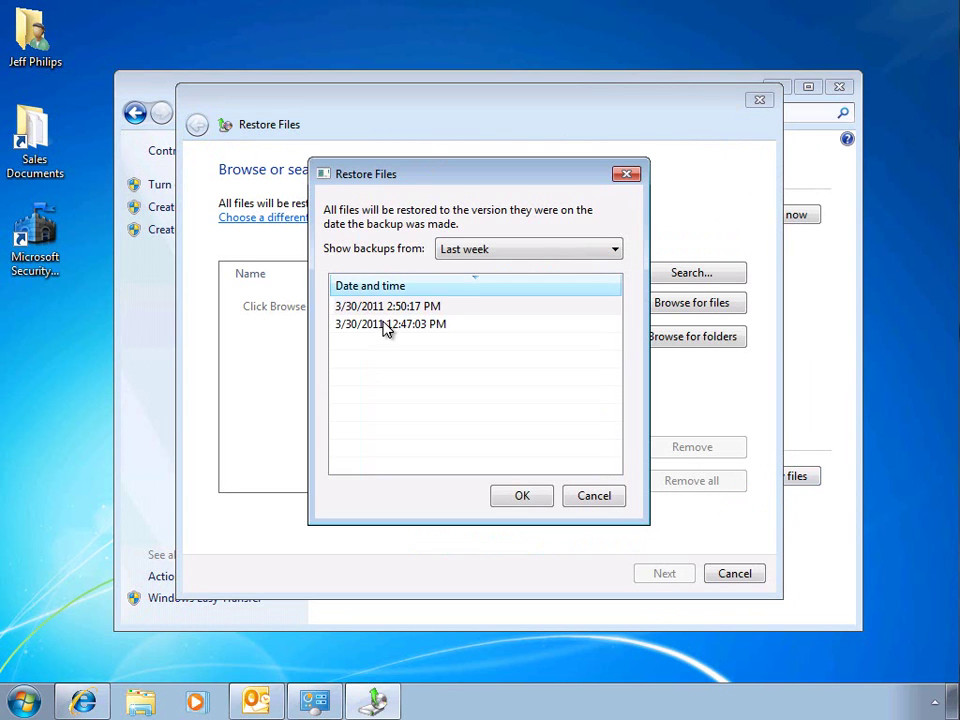
{"action": "left_click", "coordinate": [387, 328]}
{"action": "left_click", "coordinate": [521, 496]}
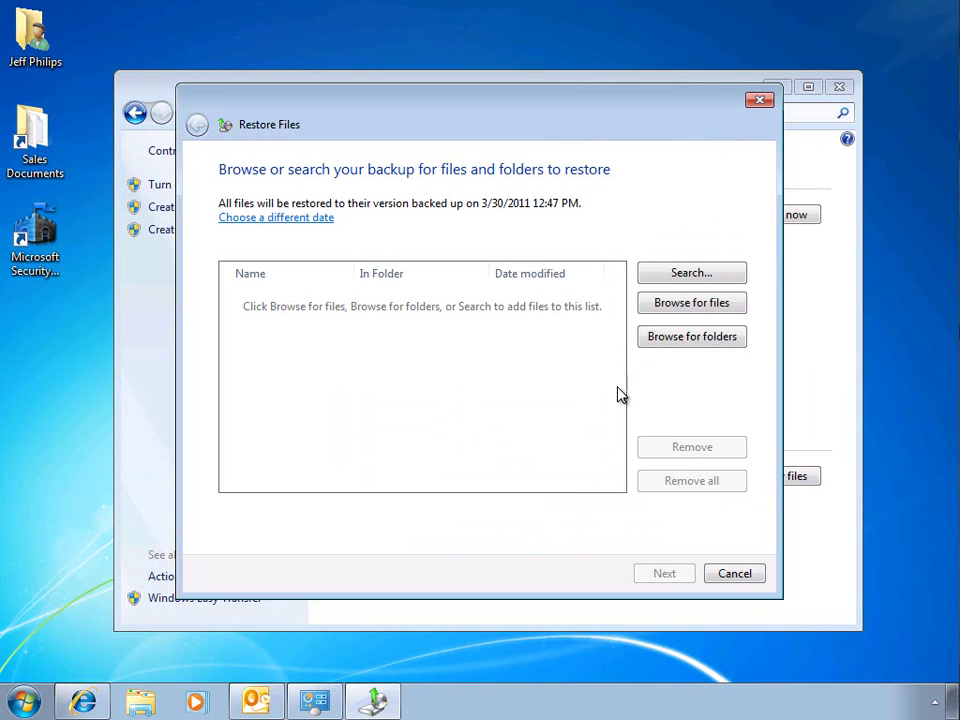
Step: Add the backed-up Documents\Sales Documents folder to the restore list
{"action": "left_click", "coordinate": [671, 341]}
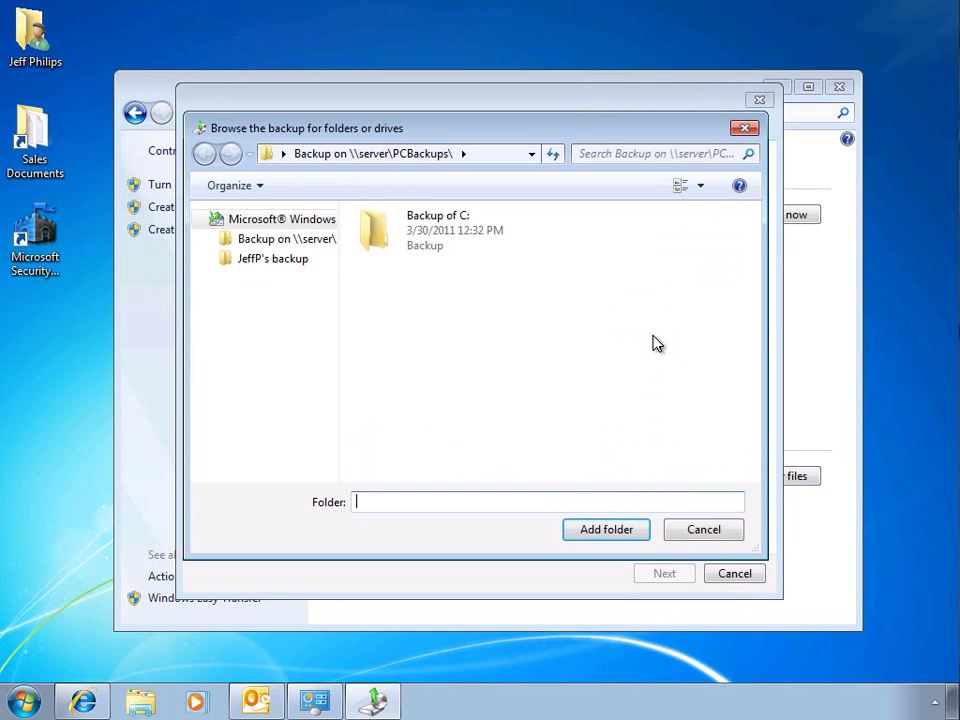
{"action": "left_click", "coordinate": [298, 265]}
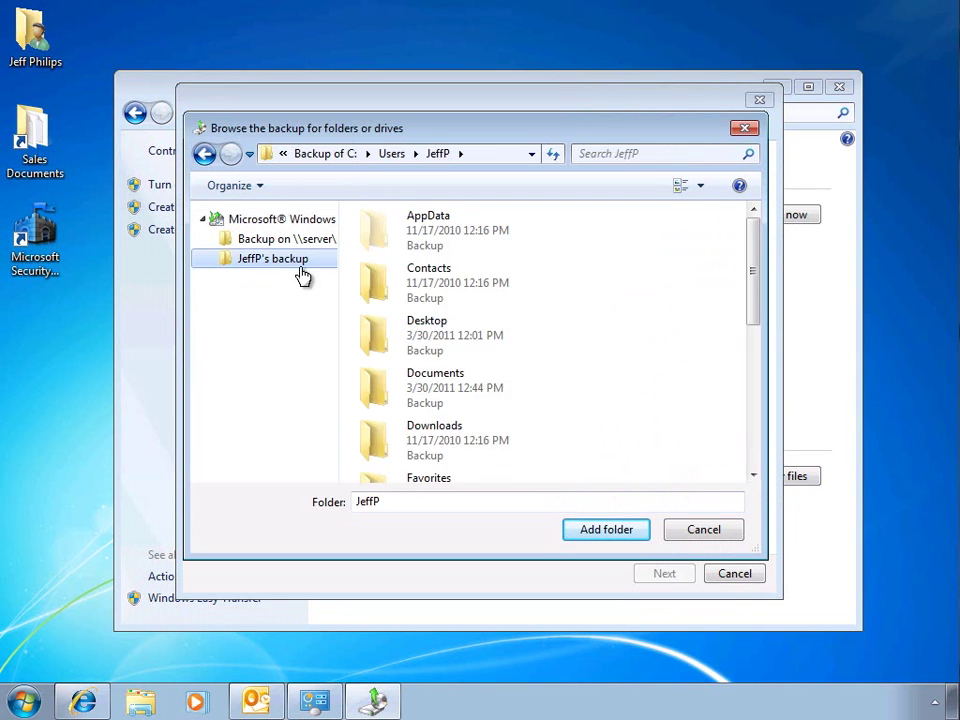
{"action": "left_click", "coordinate": [432, 388]}
{"action": "double_click", "coordinate": [432, 388]}
{"action": "left_click", "coordinate": [407, 249]}
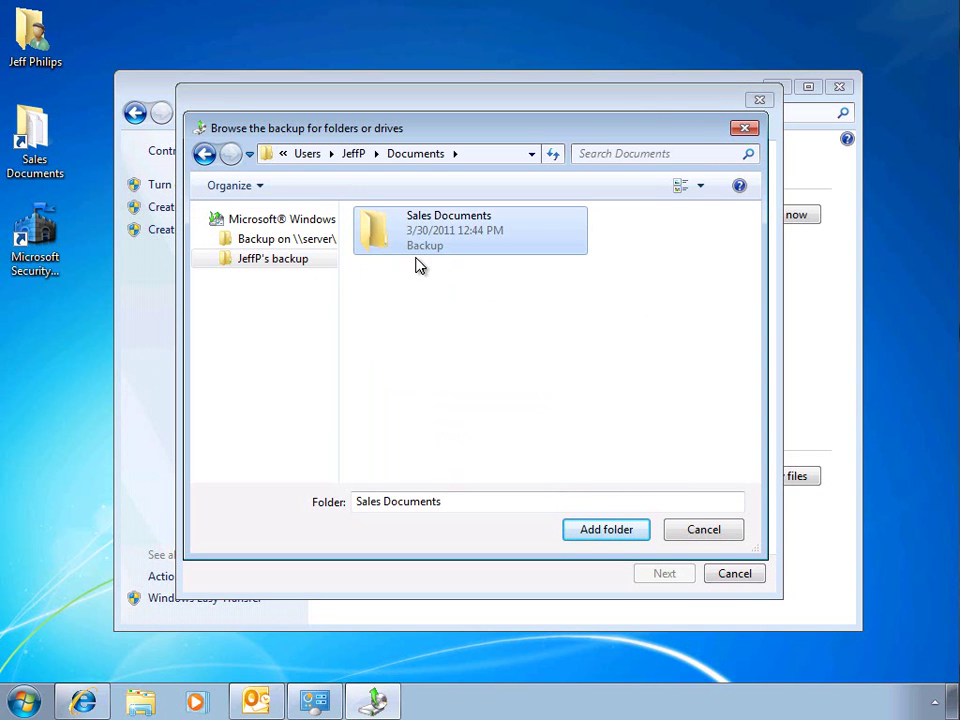
{"action": "left_click", "coordinate": [598, 534]}
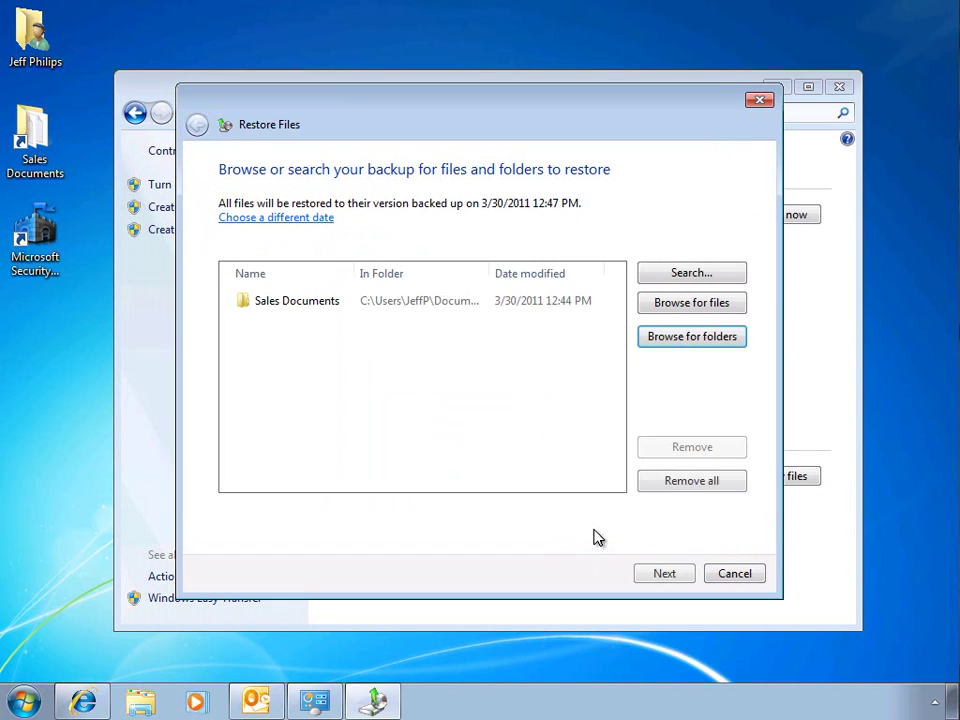
{"action": "left_click", "coordinate": [645, 573]}
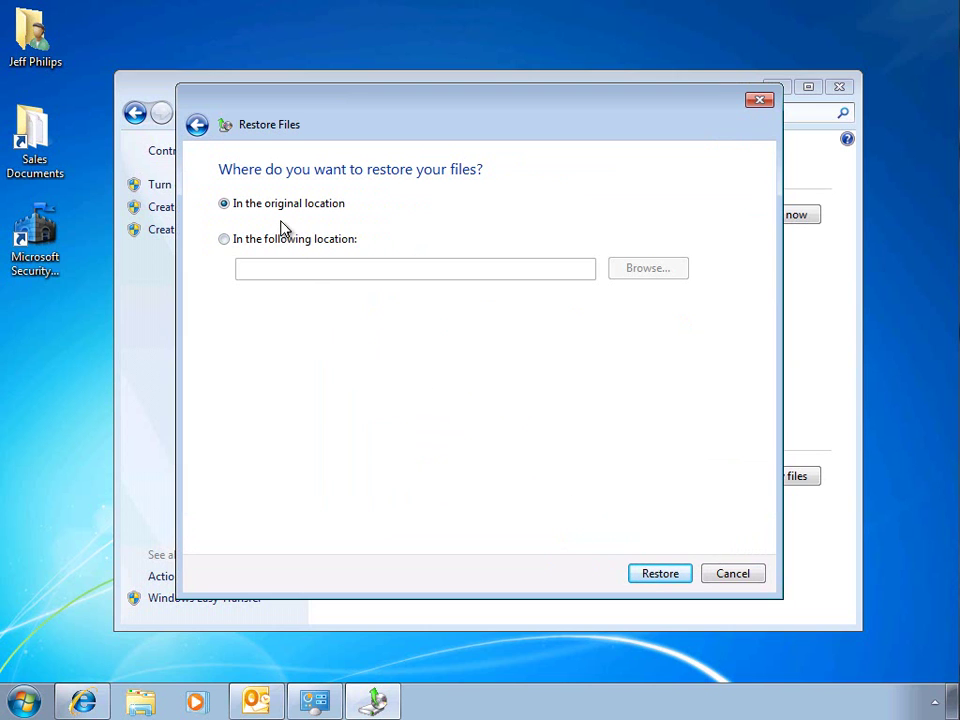
Step: Restore to the original location, keeping both copies of the conflicting file
{"action": "left_click", "coordinate": [648, 577]}
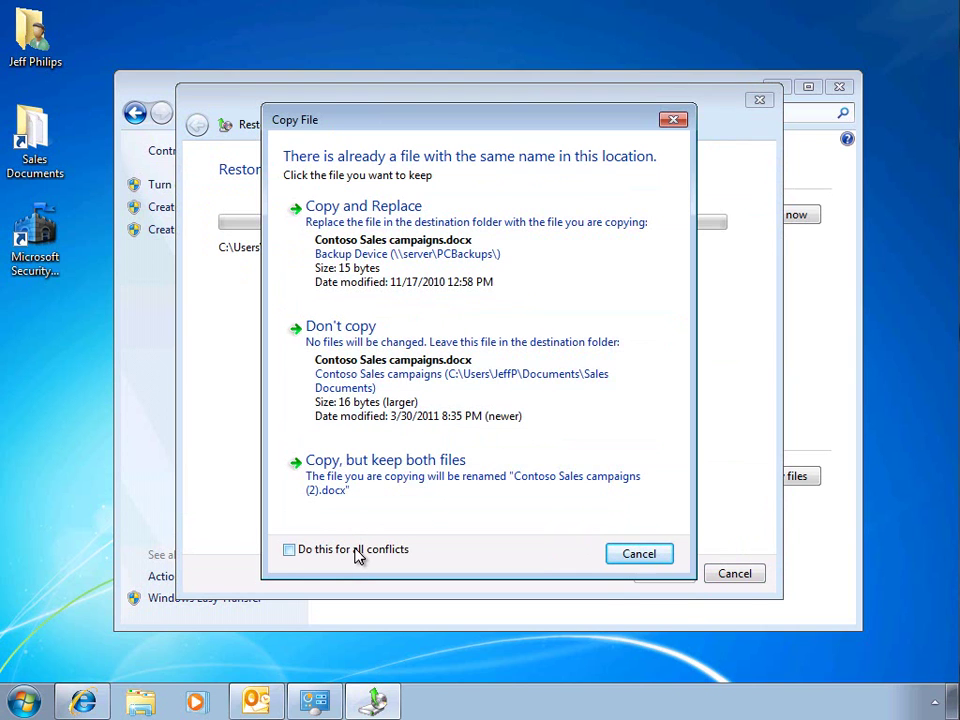
{"action": "left_click", "coordinate": [434, 478]}
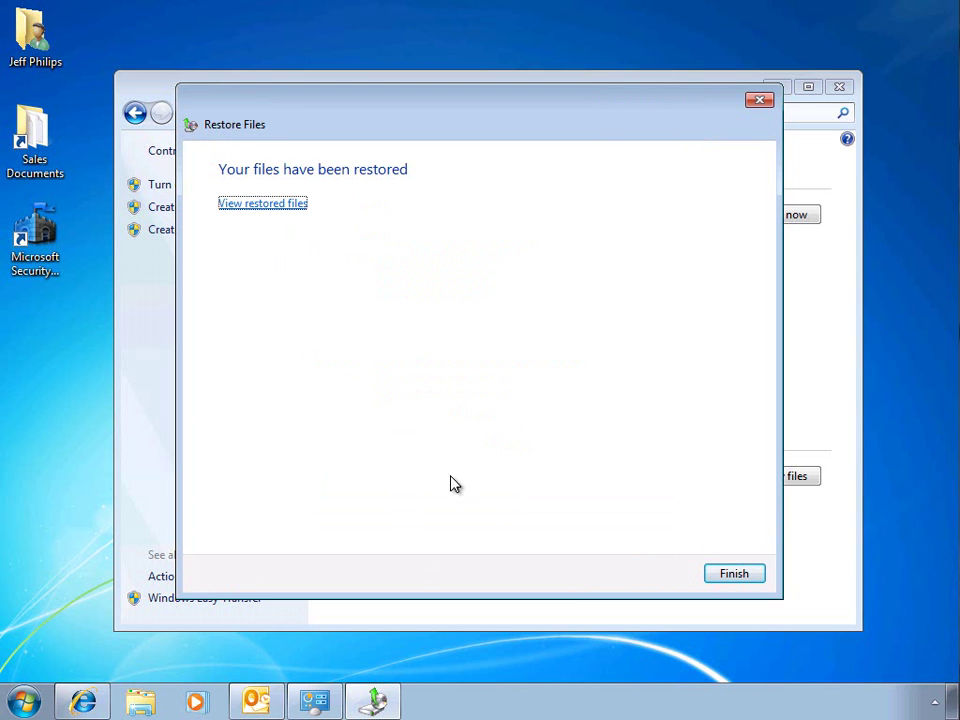
{"action": "left_click", "coordinate": [732, 574]}
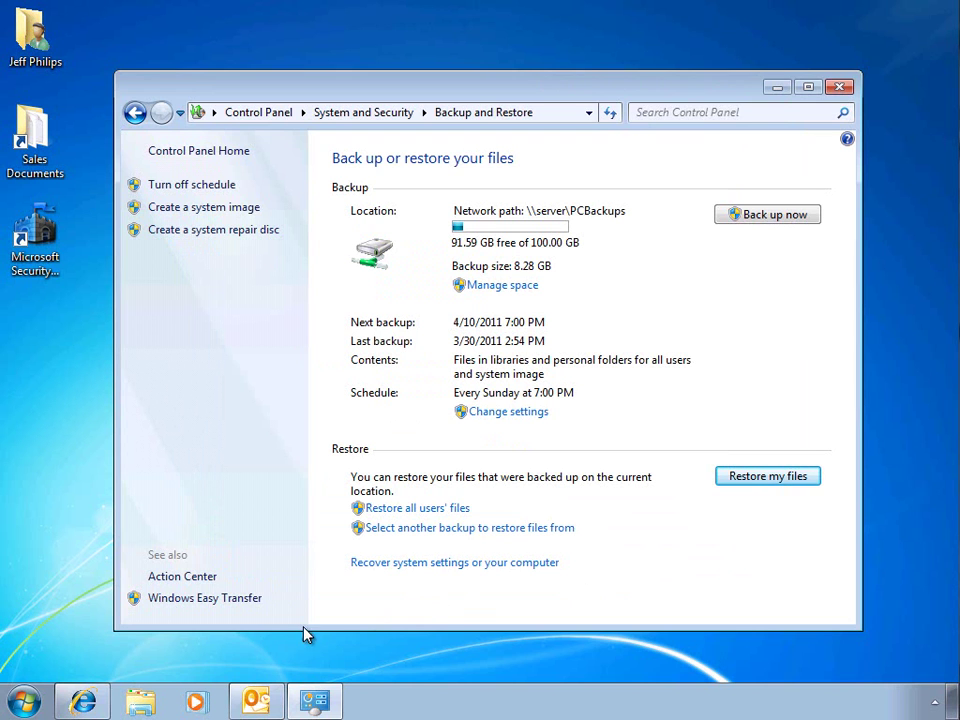
Step: Open Properties for the Sales Documents folder in the Documents library
{"action": "left_click", "coordinate": [150, 703]}
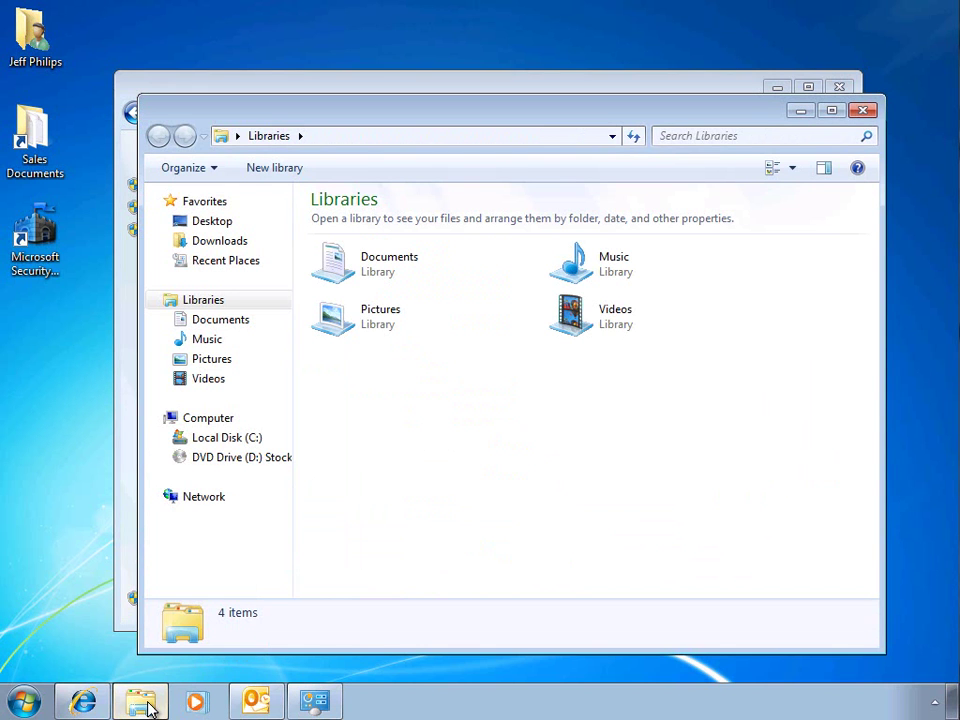
{"action": "double_click", "coordinate": [365, 267]}
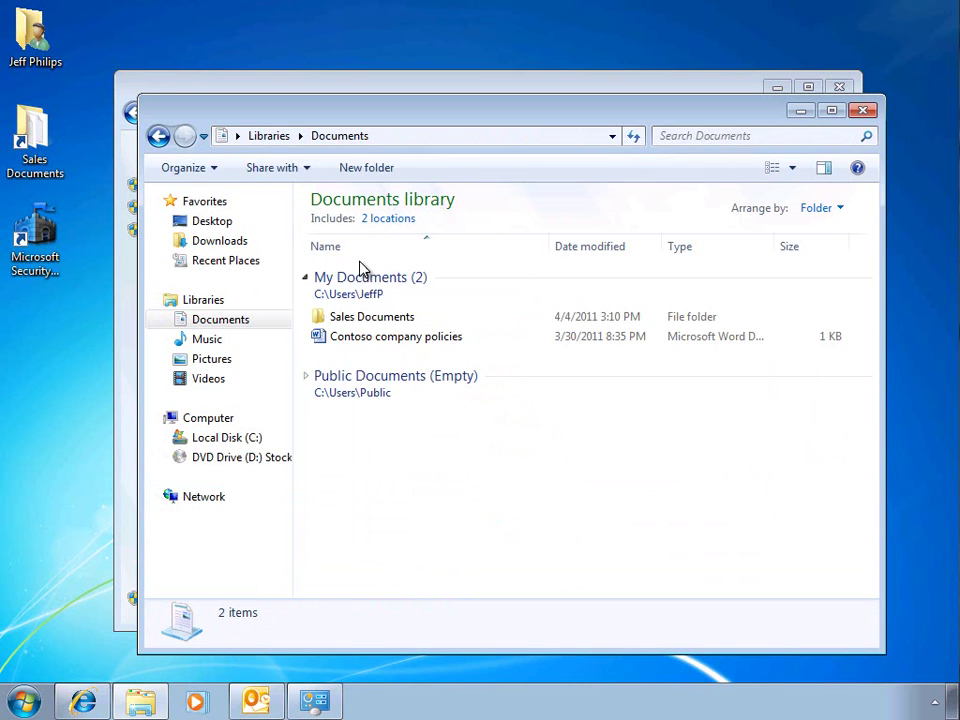
{"action": "left_click", "coordinate": [375, 318]}
{"action": "right_click", "coordinate": [375, 318]}
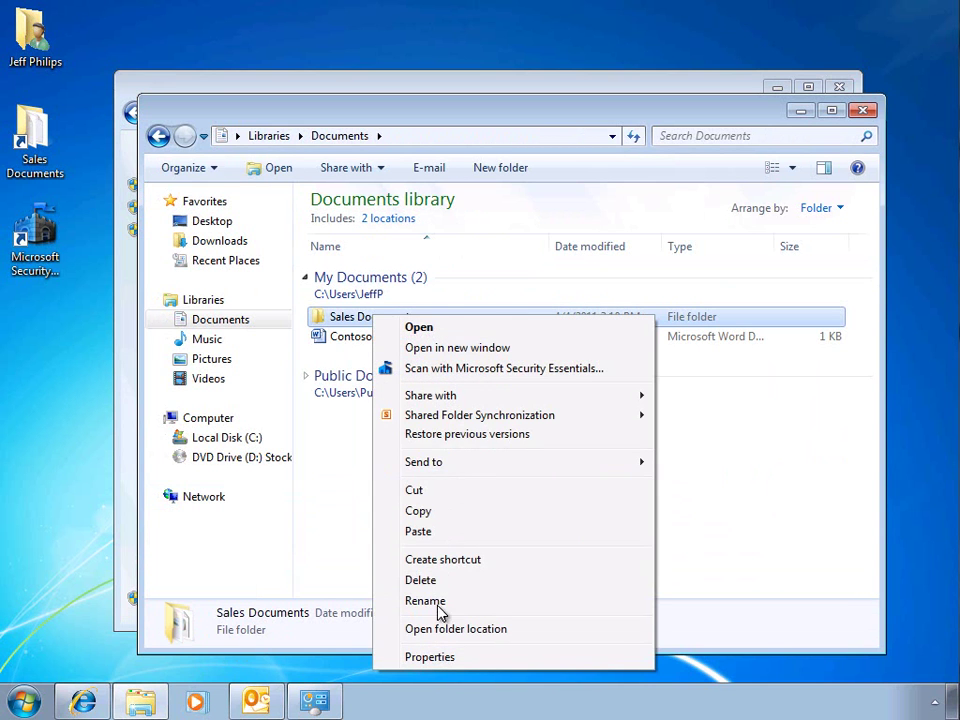
{"action": "left_click", "coordinate": [438, 658]}
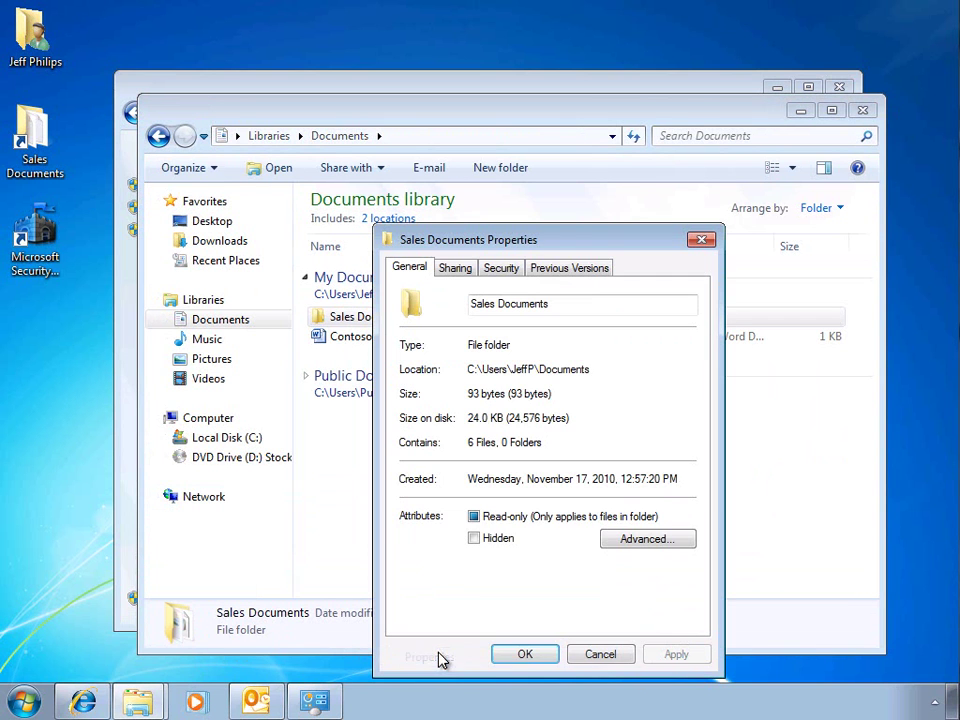
Step: Restore the 3/30/2011 12:31 PM previous version of Sales Documents and confirm
{"action": "left_click", "coordinate": [557, 274]}
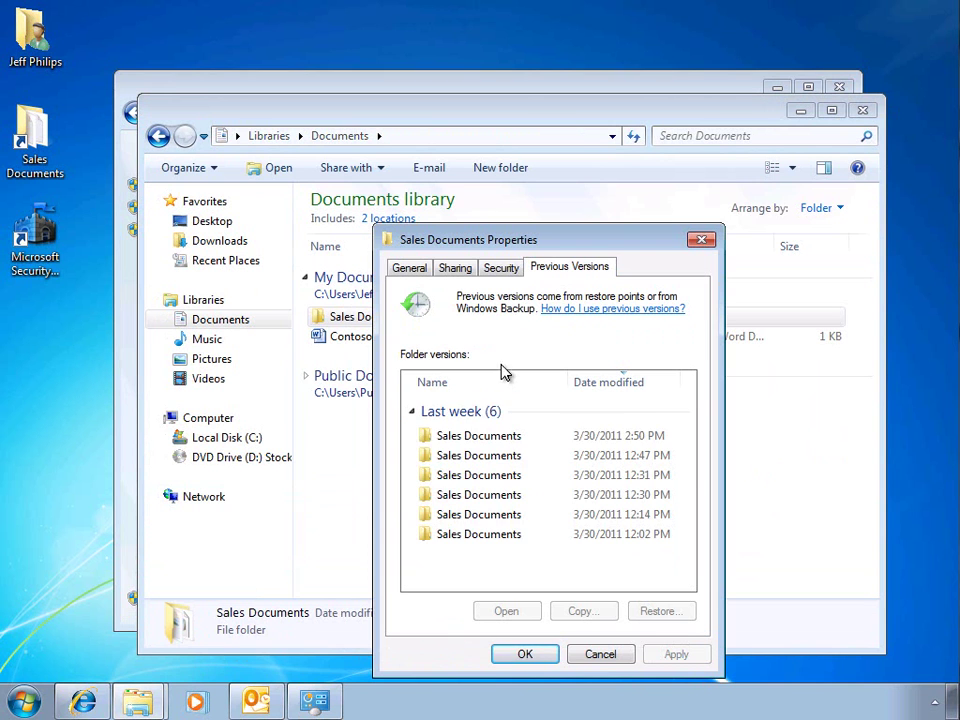
{"action": "left_click", "coordinate": [478, 476]}
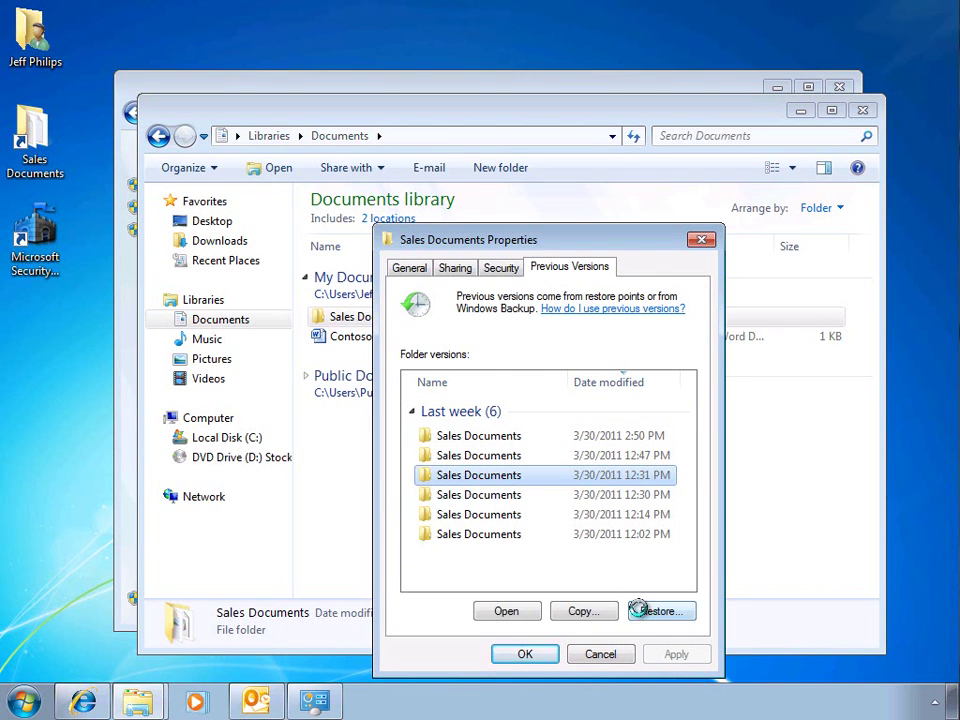
{"action": "left_click", "coordinate": [645, 611]}
{"action": "left_click", "coordinate": [521, 387]}
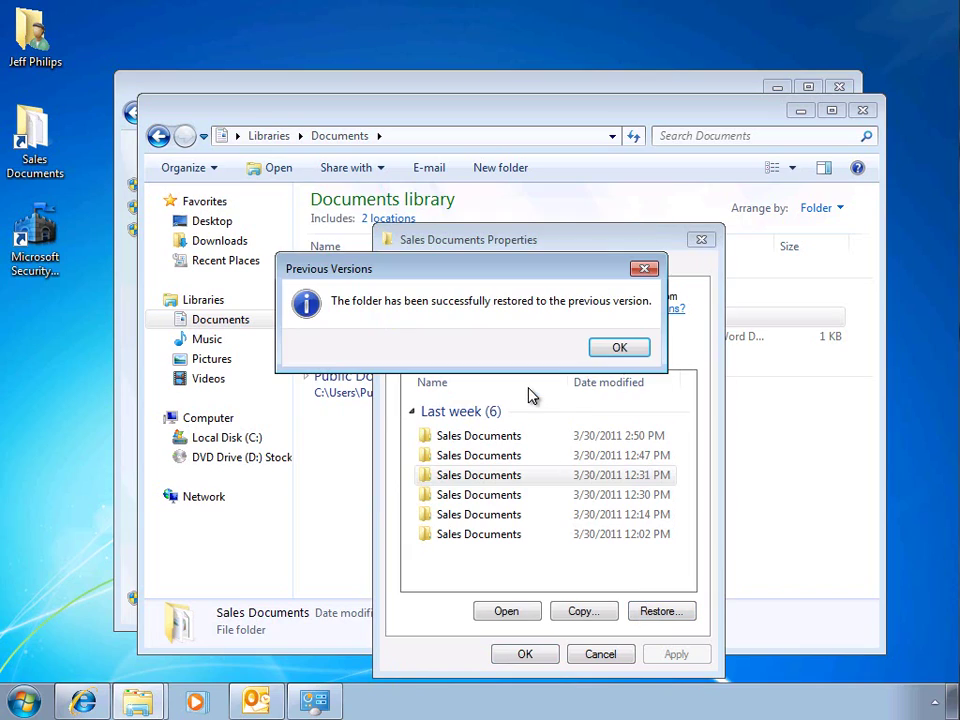